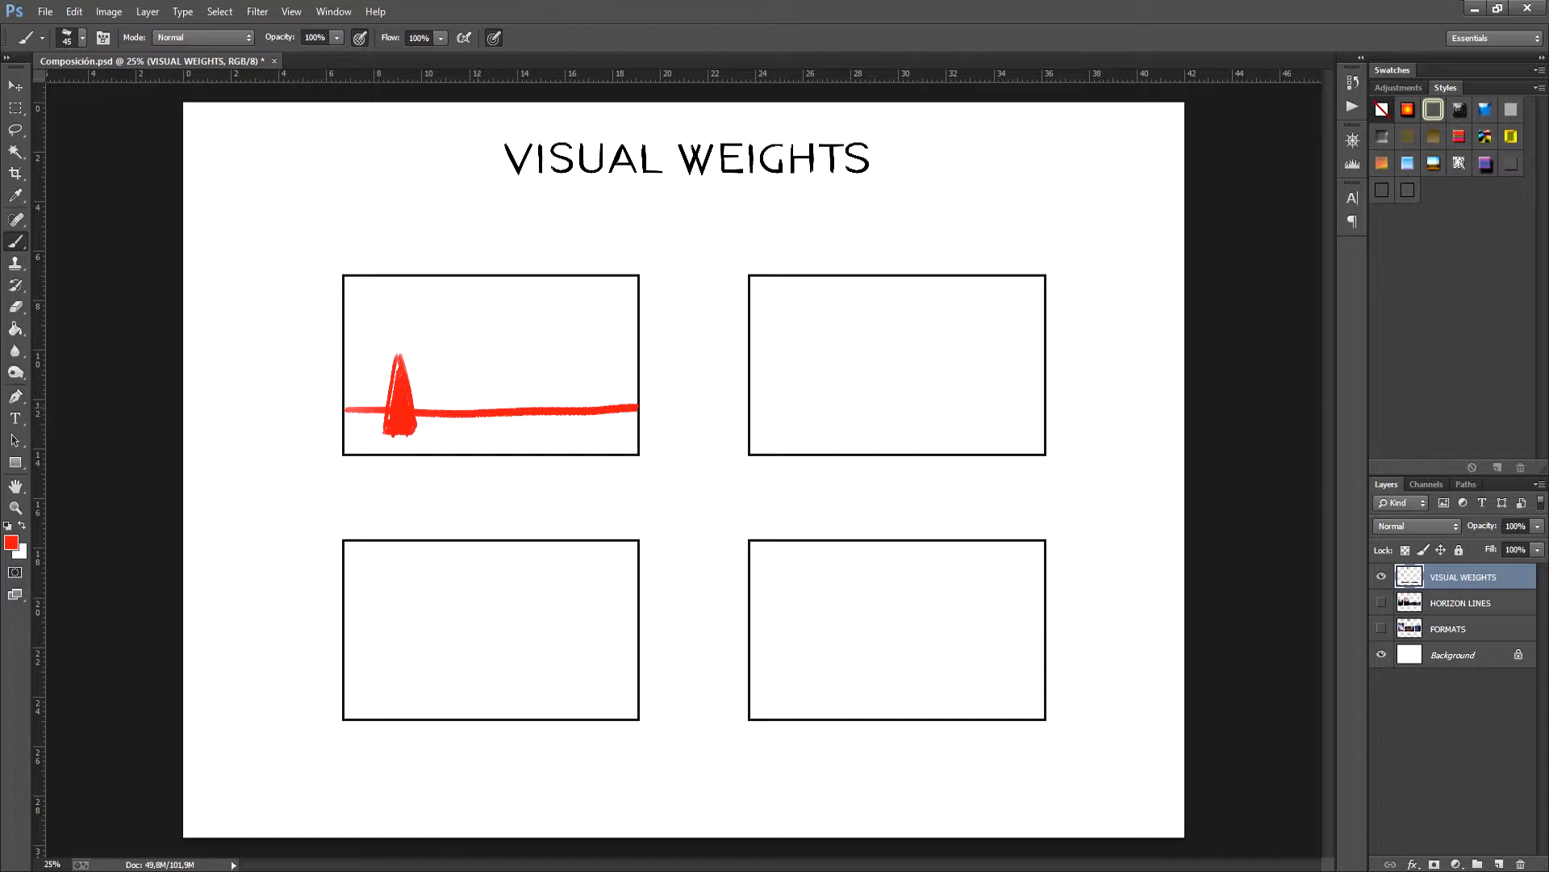
- Paint a second red cone in the upper-left frame, and a red horizon with a large and a small cone in the upper-right frame
{"action": "mouse_move", "coordinate": [574, 360]}
{"action": "left_mouse_down"}
{"action": "mouse_move", "coordinate": [561, 416]}
{"action": "mouse_move", "coordinate": [567, 377]}
{"action": "mouse_move", "coordinate": [581, 380]}
{"action": "mouse_move", "coordinate": [590, 428]}
{"action": "mouse_move", "coordinate": [558, 430]}
{"action": "mouse_move", "coordinate": [578, 419]}
{"action": "mouse_move", "coordinate": [578, 379]}
{"action": "left_mouse_up"}
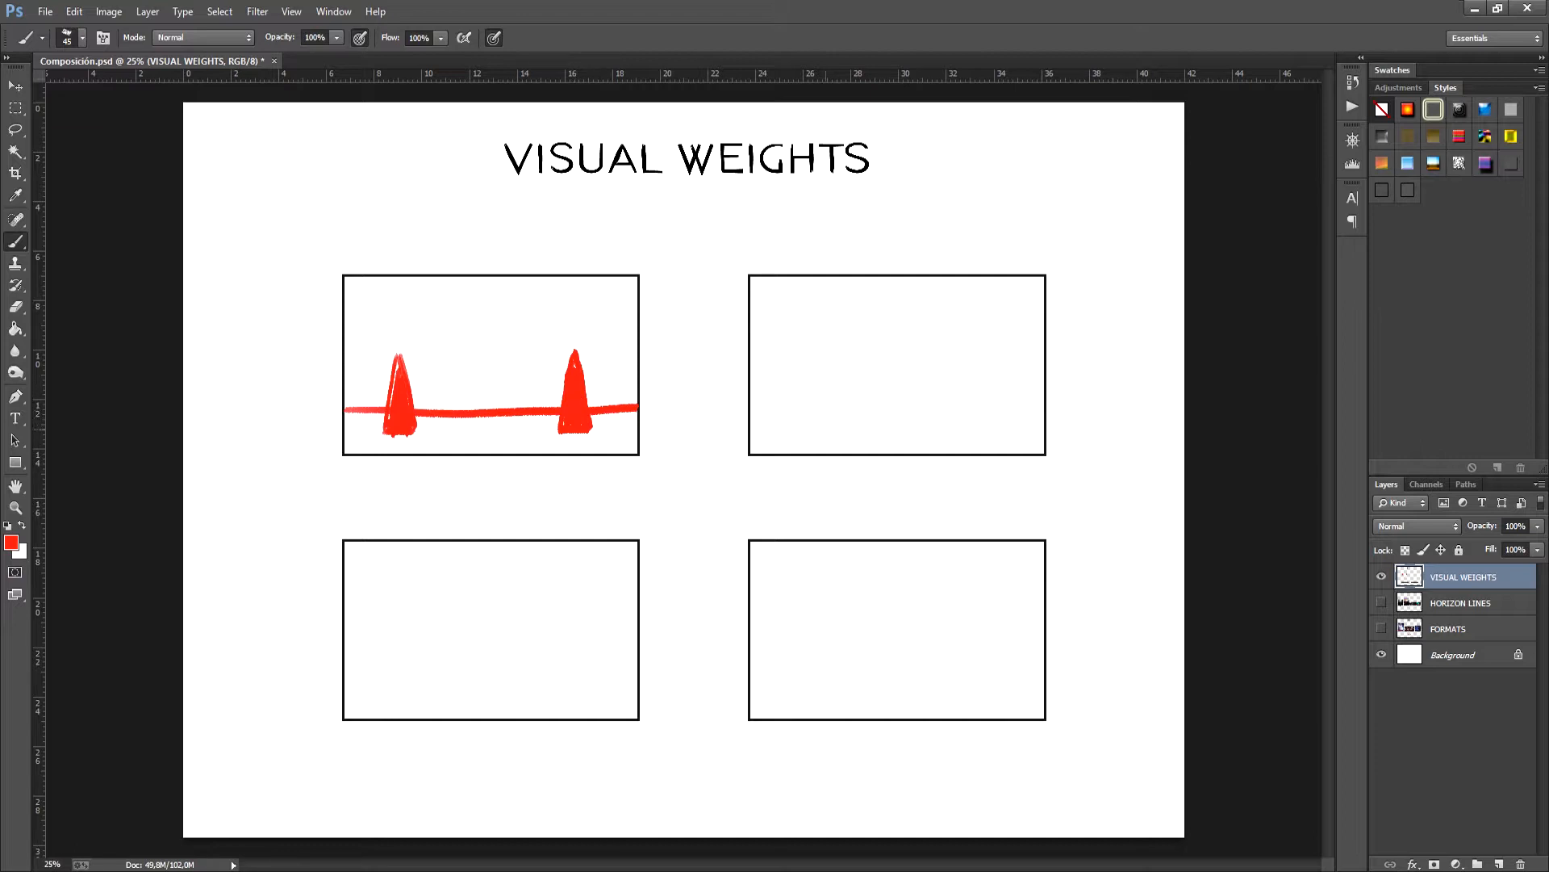
{"action": "left_click_drag", "start_coordinate": [754, 408], "coordinate": [1046, 396]}
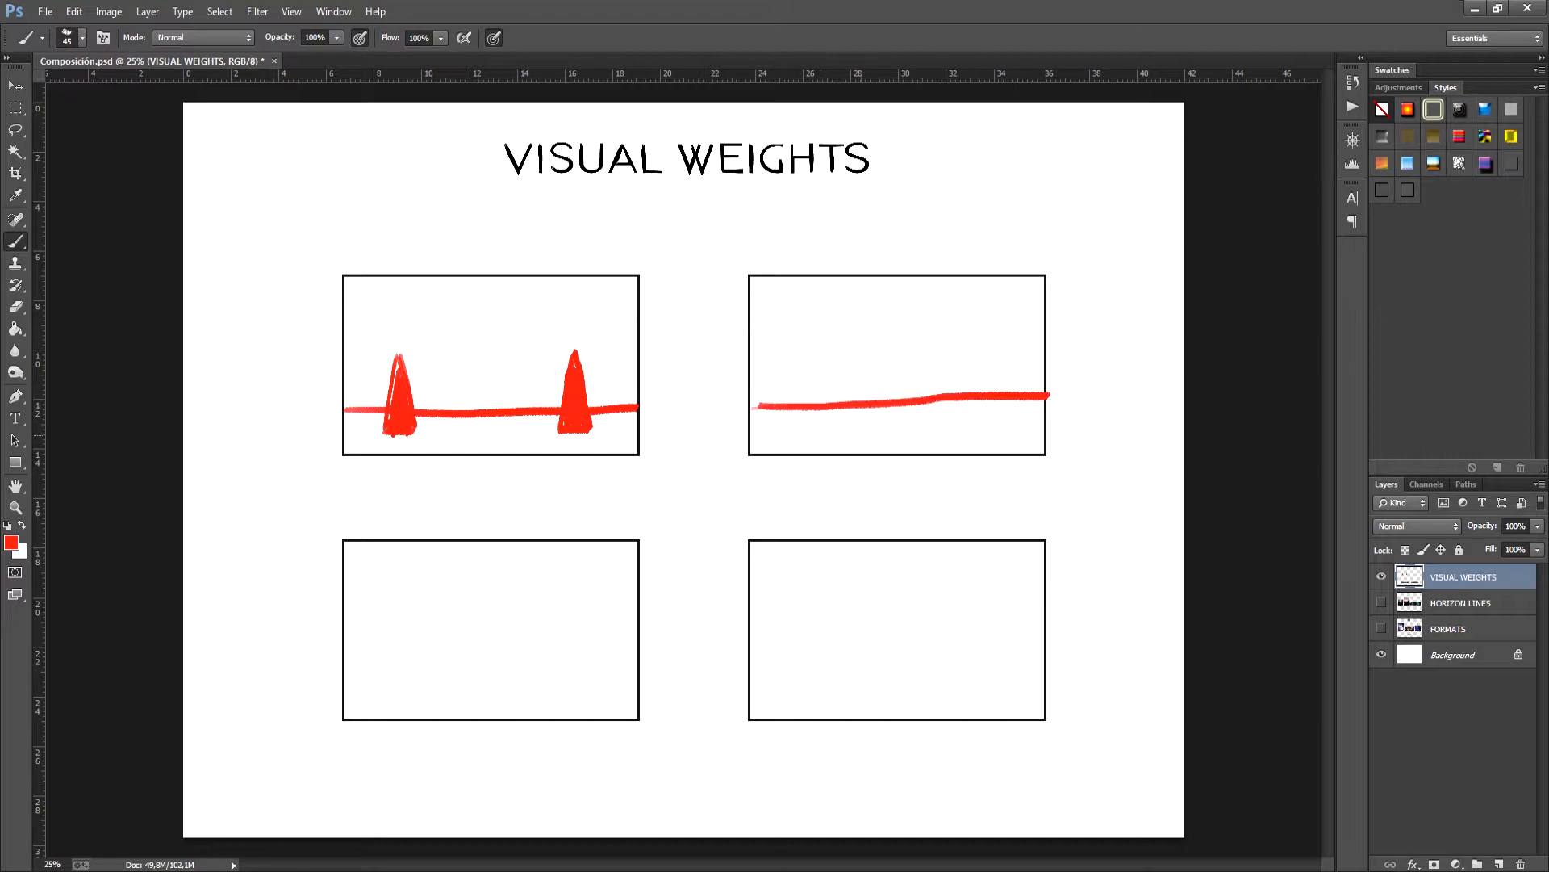
{"action": "left_click_drag", "start_coordinate": [799, 347], "coordinate": [781, 428]}
{"action": "mouse_move", "coordinate": [799, 348]}
{"action": "left_mouse_down"}
{"action": "mouse_move", "coordinate": [816, 428]}
{"action": "mouse_move", "coordinate": [789, 424]}
{"action": "mouse_move", "coordinate": [846, 391]}
{"action": "mouse_move", "coordinate": [856, 419]}
{"action": "left_mouse_up"}
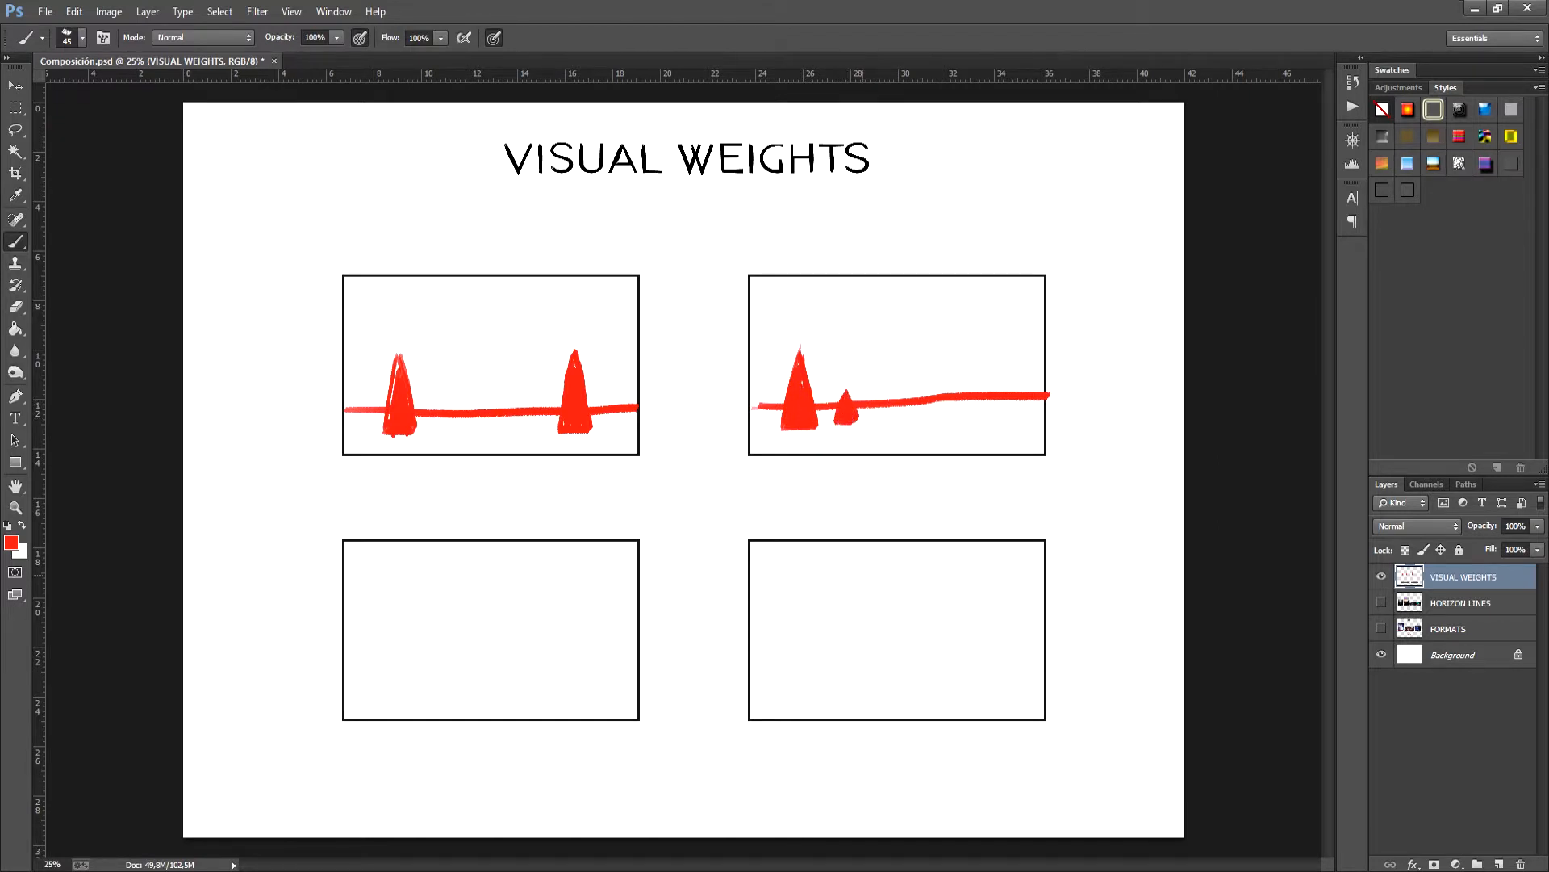
- Paint red horizons in both lower frames, with a large and a small cone in the first and a cone near the centre of the second
{"action": "left_click_drag", "start_coordinate": [346, 661], "coordinate": [642, 651]}
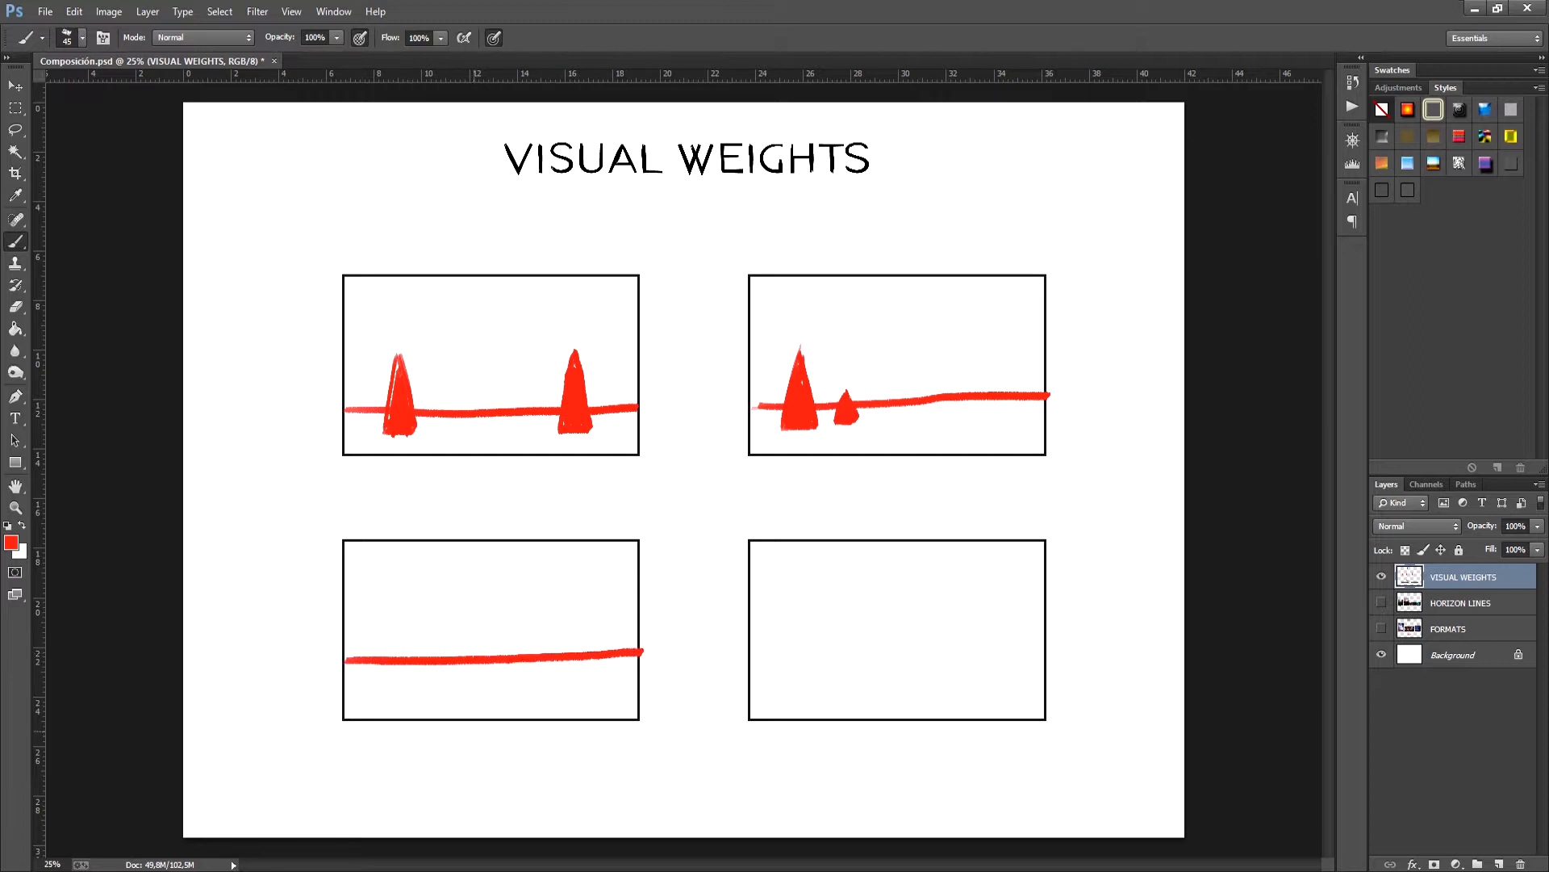
{"action": "mouse_move", "coordinate": [393, 691]}
{"action": "left_mouse_down"}
{"action": "mouse_move", "coordinate": [442, 690]}
{"action": "mouse_move", "coordinate": [403, 686]}
{"action": "mouse_move", "coordinate": [497, 662]}
{"action": "mouse_move", "coordinate": [505, 643]}
{"action": "mouse_move", "coordinate": [514, 685]}
{"action": "mouse_move", "coordinate": [498, 675]}
{"action": "mouse_move", "coordinate": [494, 690]}
{"action": "left_mouse_up"}
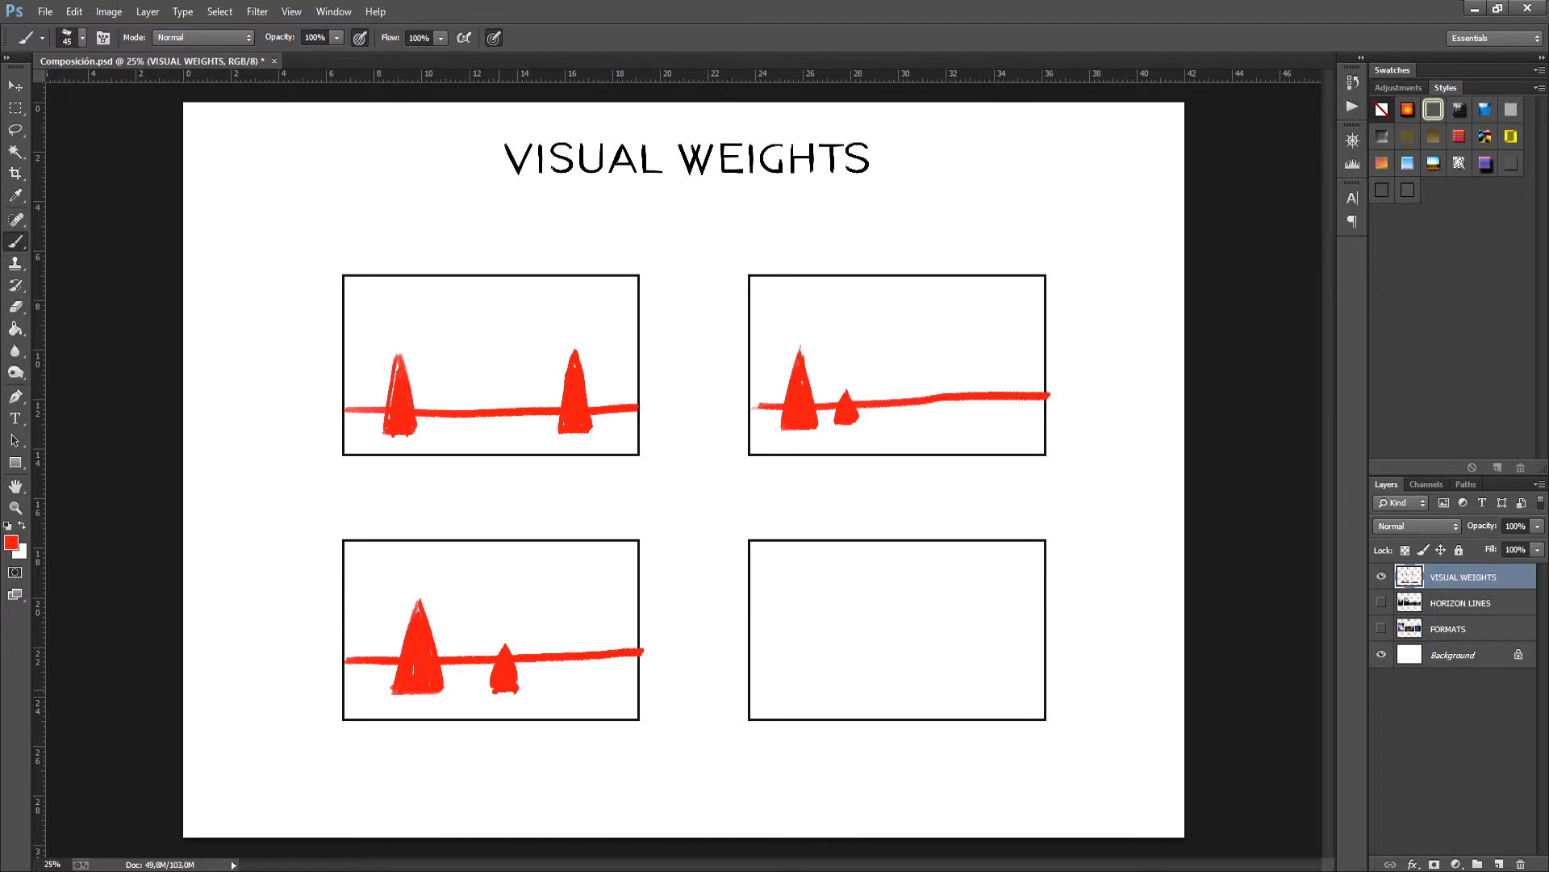
{"action": "left_click_drag", "start_coordinate": [752, 656], "coordinate": [1044, 652]}
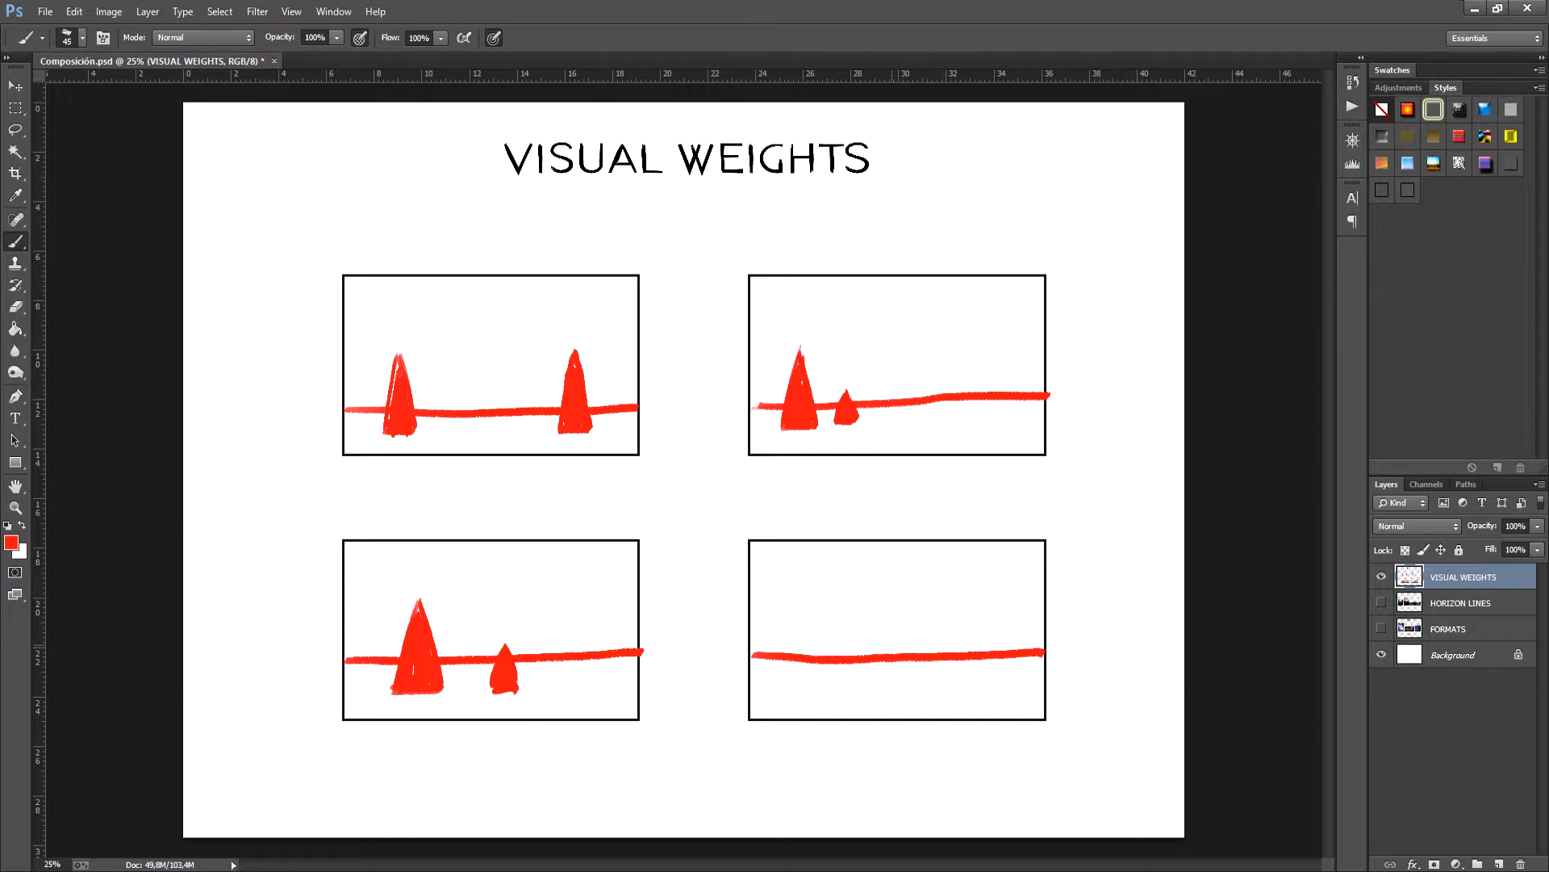
{"action": "mouse_move", "coordinate": [892, 607]}
{"action": "left_mouse_down"}
{"action": "mouse_move", "coordinate": [871, 679]}
{"action": "mouse_move", "coordinate": [914, 674]}
{"action": "left_mouse_up"}
{"action": "mouse_move", "coordinate": [873, 678]}
{"action": "left_mouse_down"}
{"action": "mouse_move", "coordinate": [913, 677]}
{"action": "mouse_move", "coordinate": [871, 680]}
{"action": "left_mouse_up"}
{"action": "mouse_move", "coordinate": [894, 608]}
{"action": "left_mouse_down"}
{"action": "mouse_move", "coordinate": [882, 670]}
{"action": "mouse_move", "coordinate": [897, 654]}
{"action": "mouse_move", "coordinate": [906, 671]}
{"action": "left_mouse_up"}
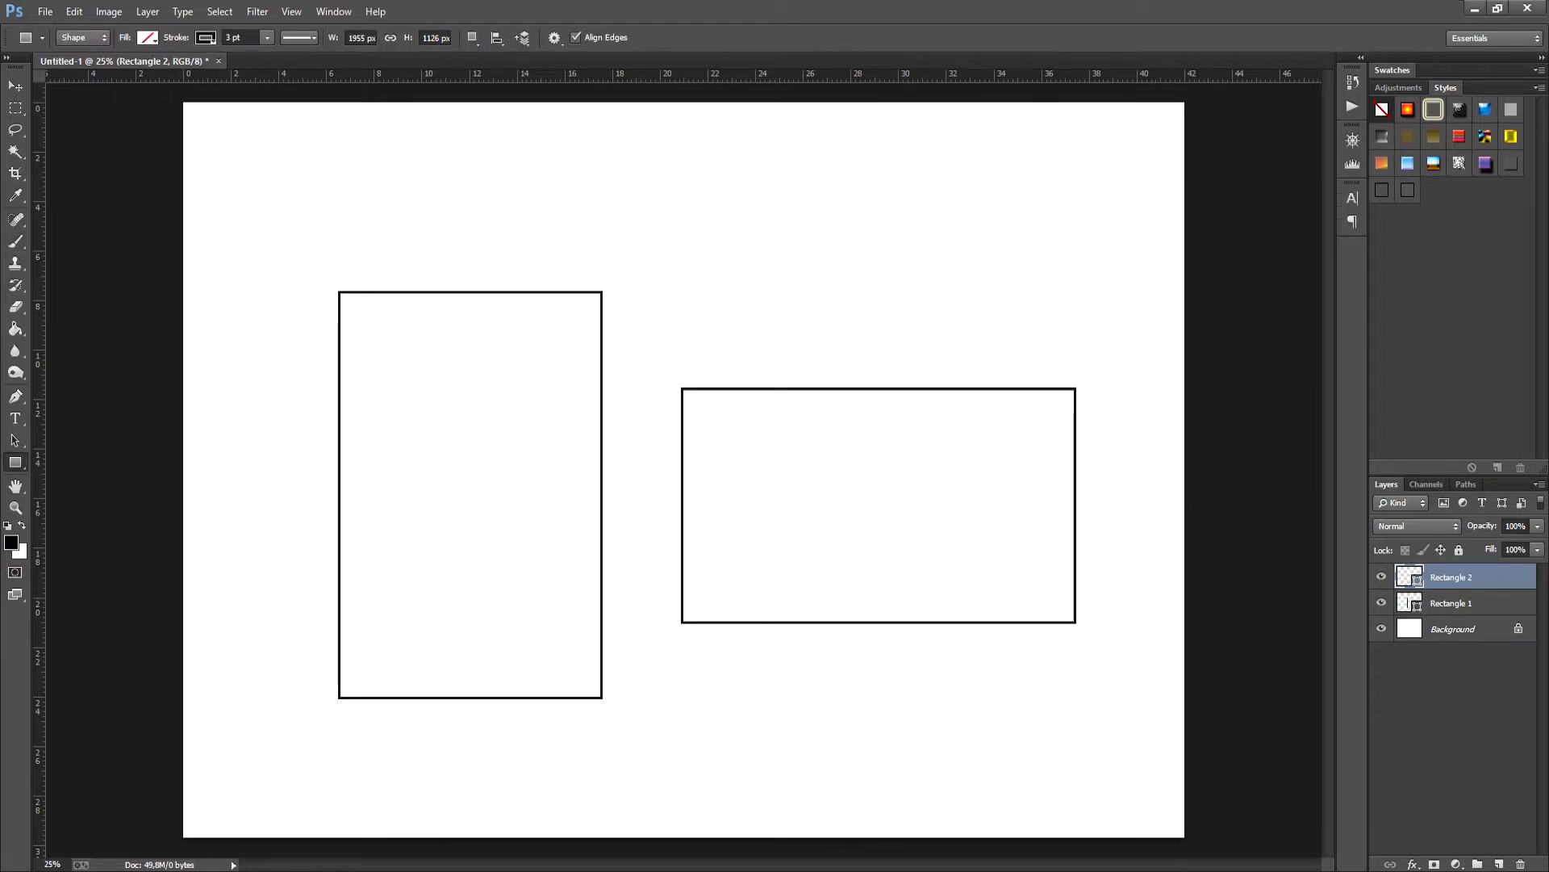
- On a new layer, brush light guide lines at 40% opacity that divide the portrait rectangle into thirds in both directions
{"action": "left_click", "coordinate": [1499, 864]}
{"action": "left_click", "coordinate": [1499, 864]}
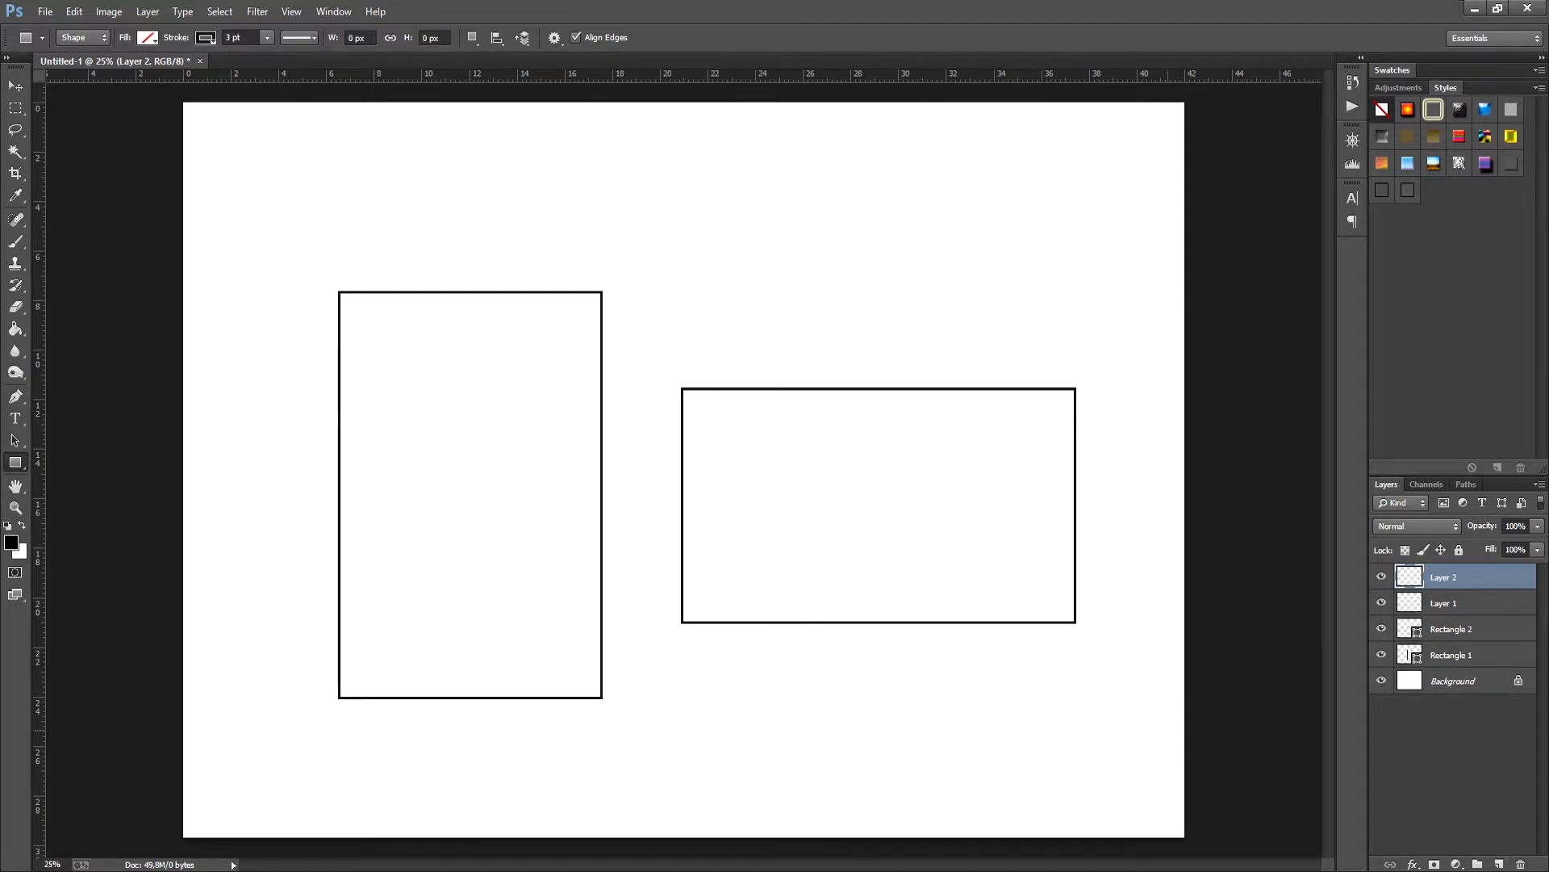
{"action": "key", "text": "Delete"}
{"action": "key", "text": "b"}
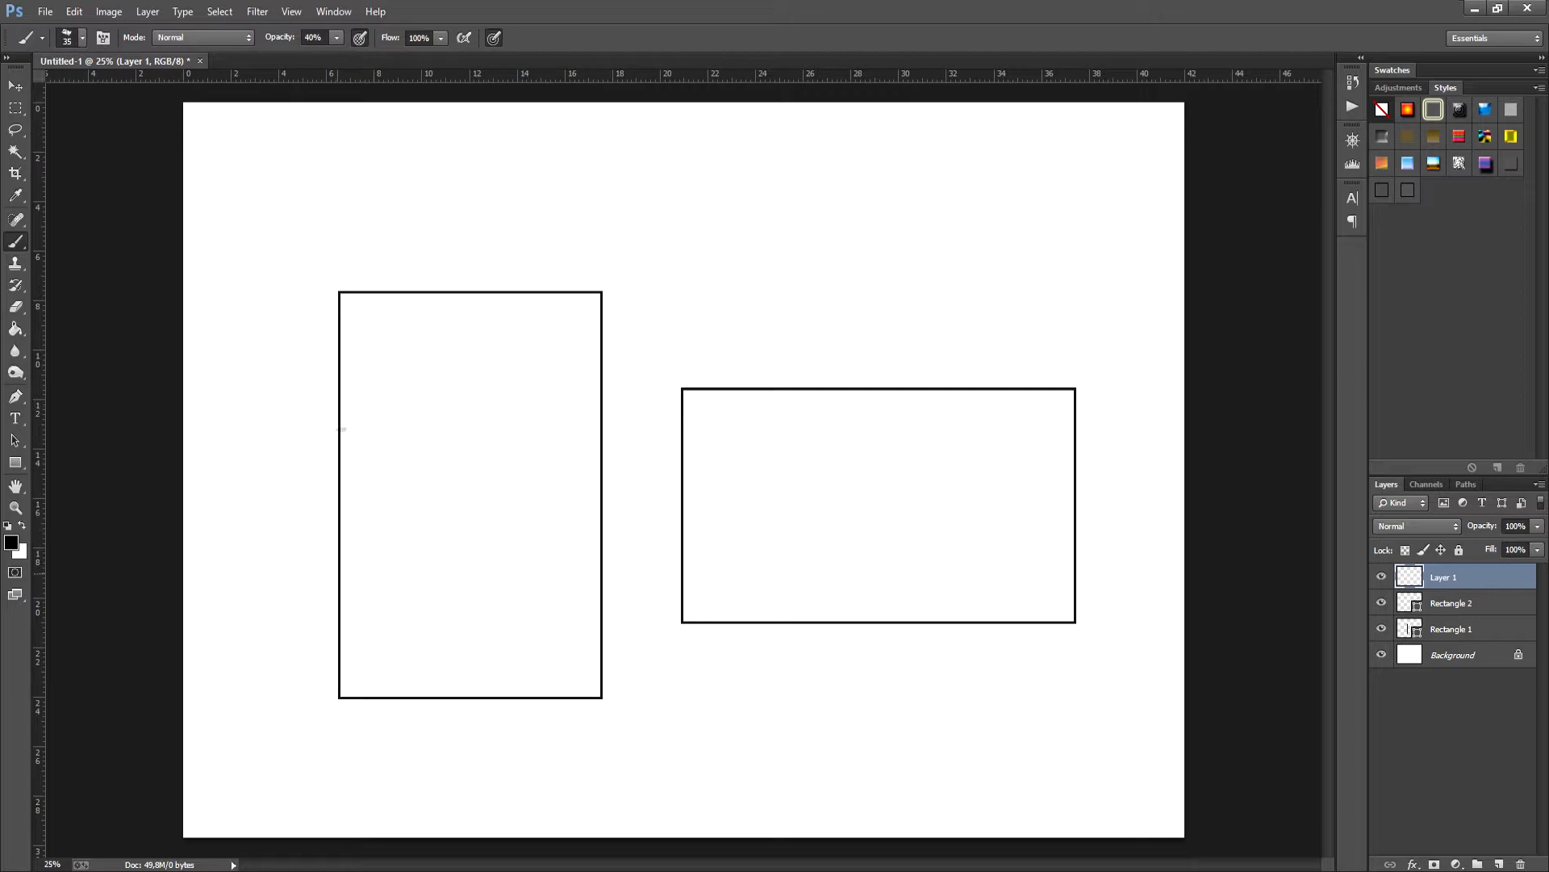
{"action": "left_click", "coordinate": [342, 572]}
{"action": "left_click_drag", "start_coordinate": [386, 429], "coordinate": [577, 429]}
{"action": "left_click_drag", "start_coordinate": [338, 574], "coordinate": [660, 569]}
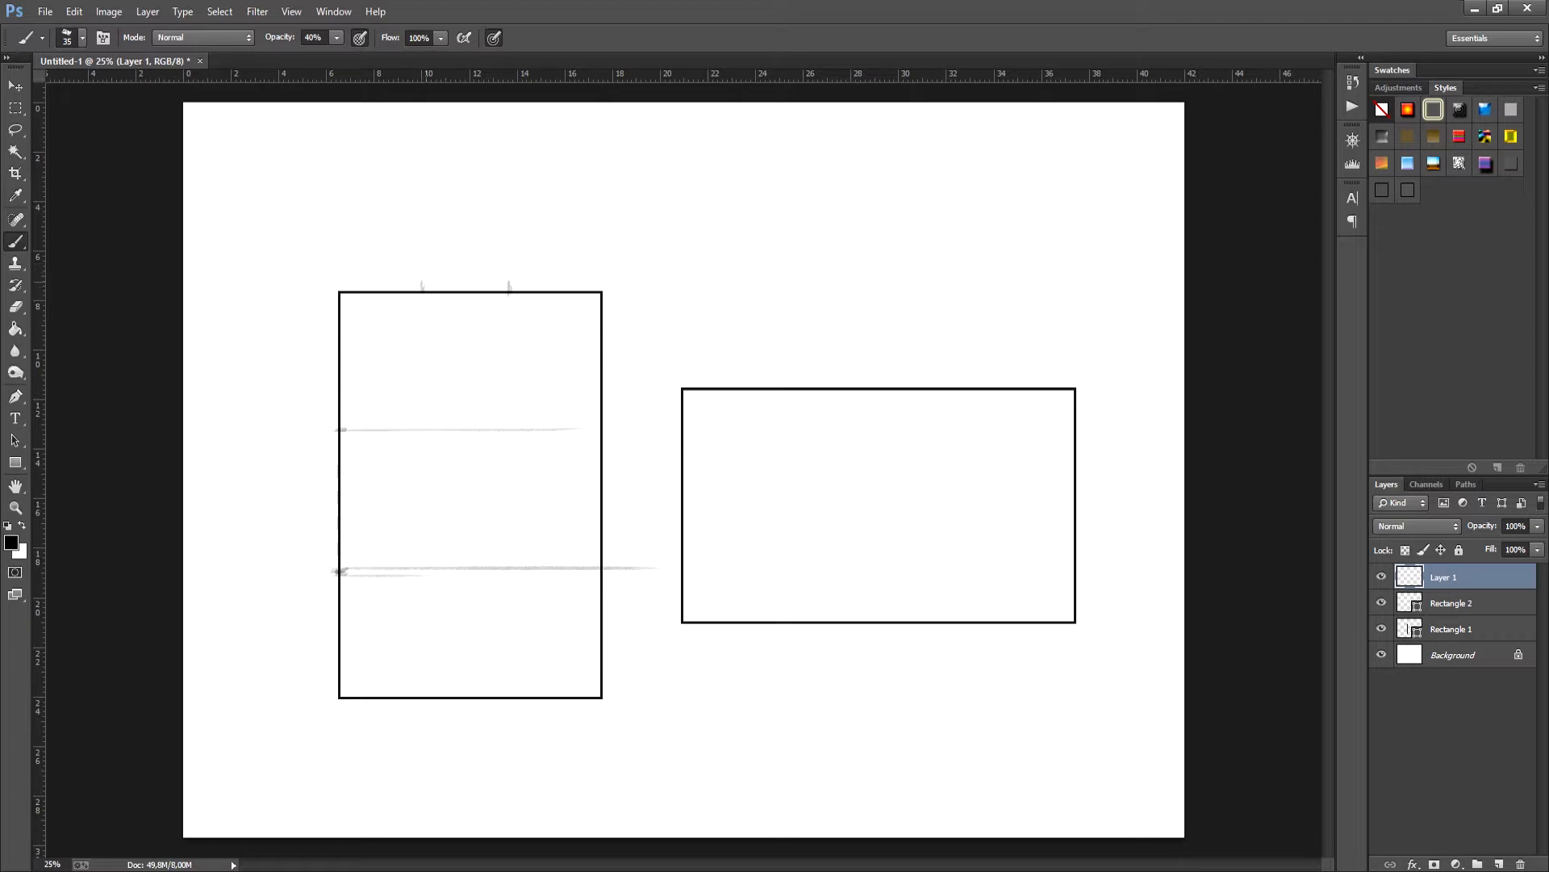
{"action": "left_click_drag", "start_coordinate": [423, 275], "coordinate": [423, 710]}
{"action": "left_click_drag", "start_coordinate": [517, 278], "coordinate": [517, 743]}
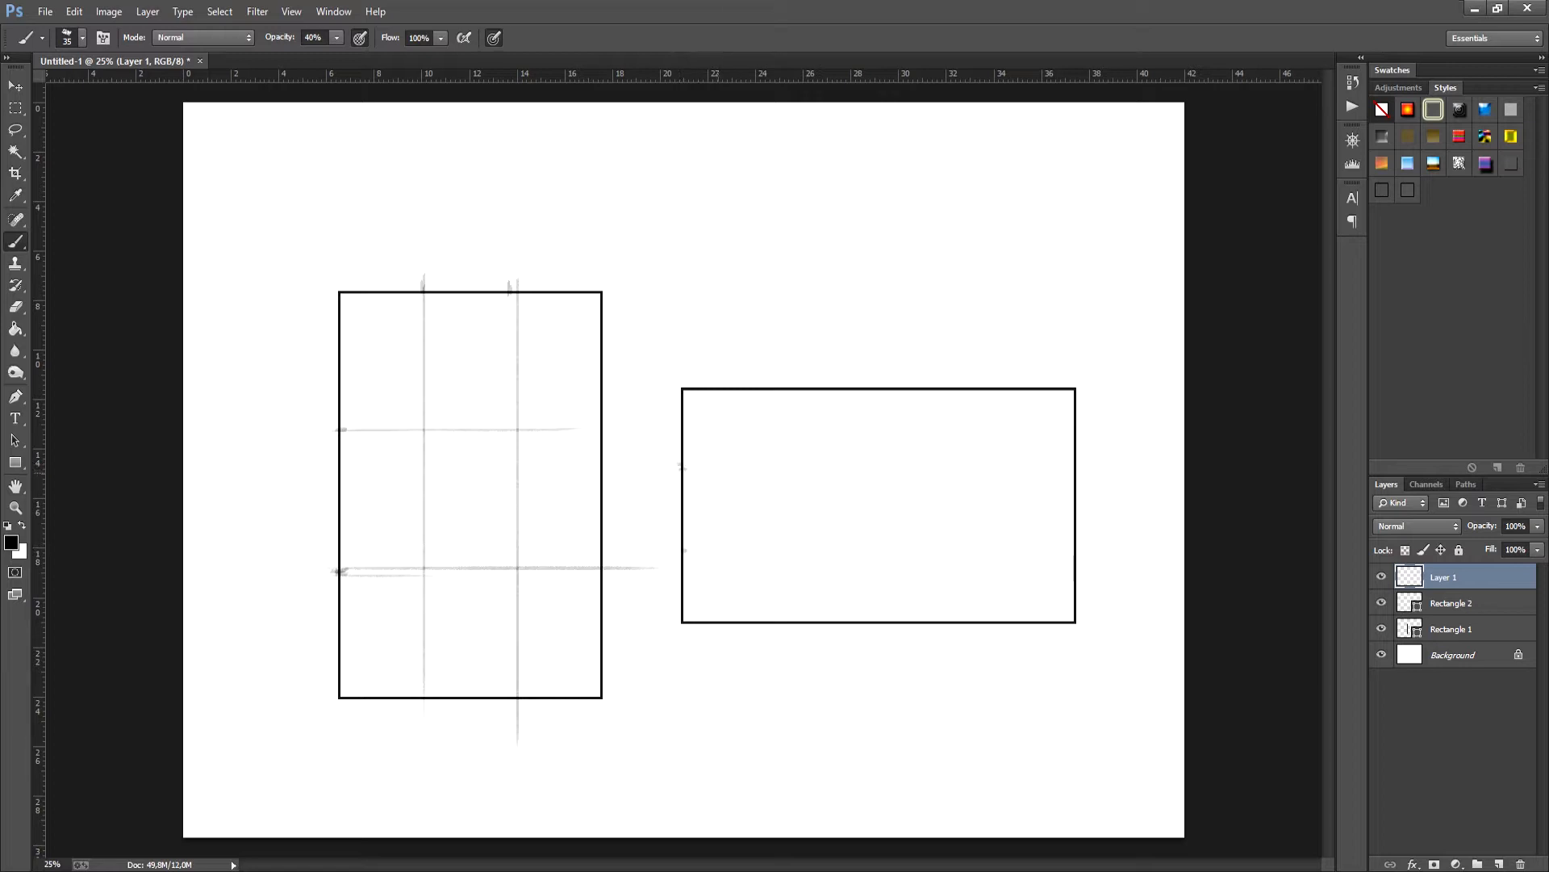
- Brush two horizontal and two vertical guide lines that divide the landscape rectangle into thirds
{"action": "left_click_drag", "start_coordinate": [678, 471], "coordinate": [1119, 472]}
{"action": "left_click_drag", "start_coordinate": [675, 553], "coordinate": [1102, 548]}
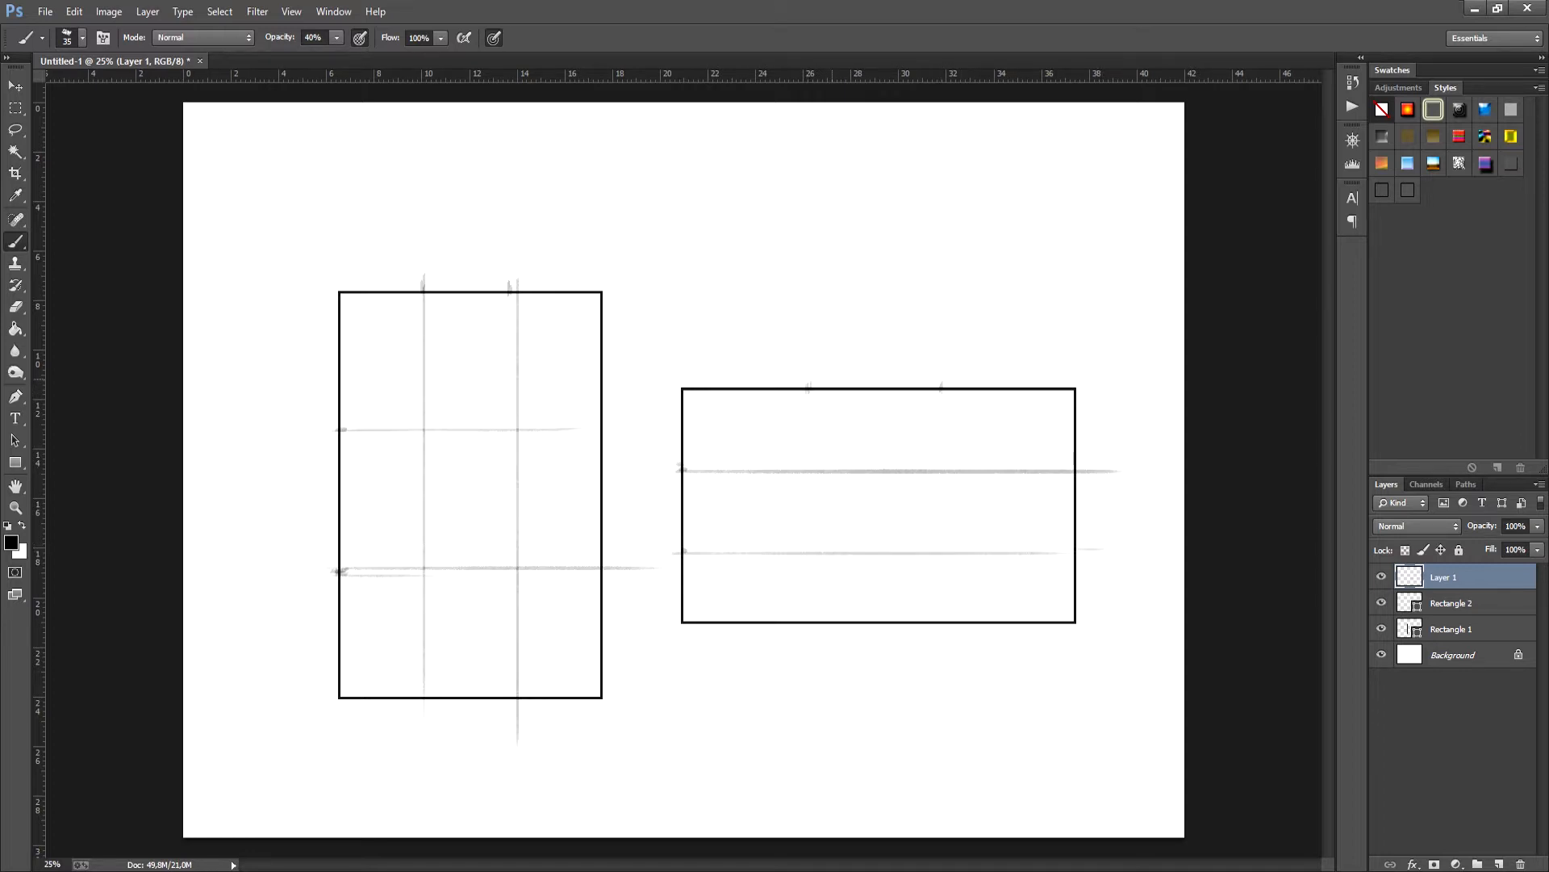
{"action": "left_click_drag", "start_coordinate": [814, 378], "coordinate": [814, 645]}
{"action": "left_click_drag", "start_coordinate": [940, 385], "coordinate": [939, 682]}
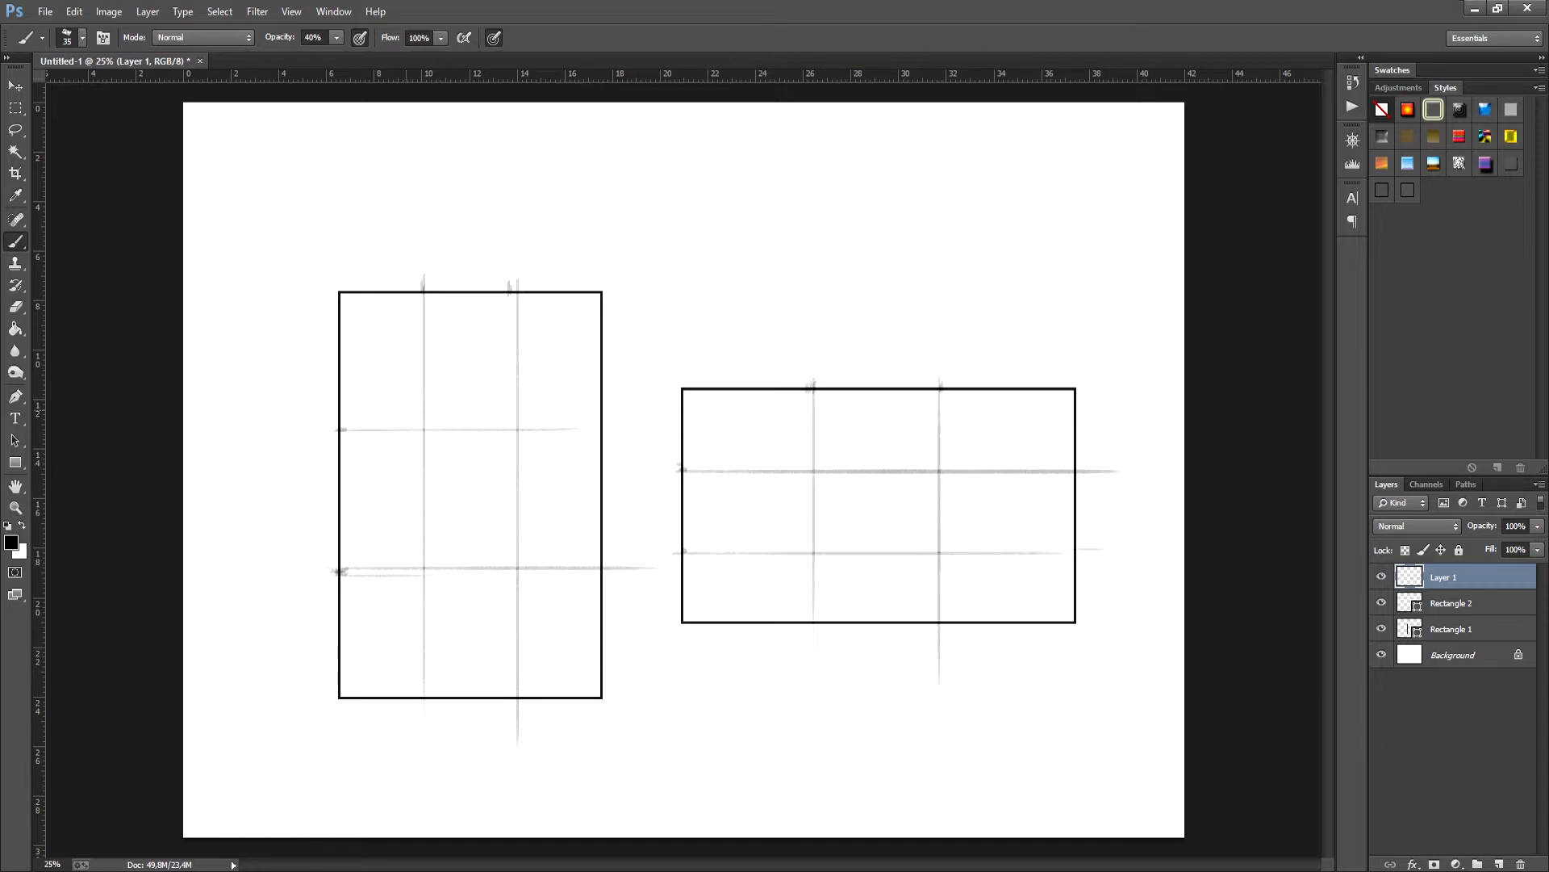
- Handwrite the numbers 1 to 4 beside the guide intersections in both the portrait and the landscape rectangle
{"action": "left_click_drag", "start_coordinate": [404, 402], "coordinate": [408, 420]}
{"action": "left_click_drag", "start_coordinate": [499, 402], "coordinate": [513, 417]}
{"action": "left_click_drag", "start_coordinate": [404, 536], "coordinate": [401, 553]}
{"action": "left_click_drag", "start_coordinate": [504, 540], "coordinate": [513, 549]}
{"action": "left_click_drag", "start_coordinate": [512, 536], "coordinate": [510, 557]}
{"action": "left_click_drag", "start_coordinate": [796, 442], "coordinate": [799, 458]}
{"action": "left_click_drag", "start_coordinate": [924, 445], "coordinate": [933, 460]}
{"action": "left_click_drag", "start_coordinate": [791, 530], "coordinate": [791, 543]}
{"action": "left_click_drag", "start_coordinate": [930, 528], "coordinate": [929, 546]}
- On a new layer, sketch a dark horizon below points 3 and 4 and a sun with rays at point 1 of the portrait rectangle
{"action": "left_click", "coordinate": [1498, 863]}
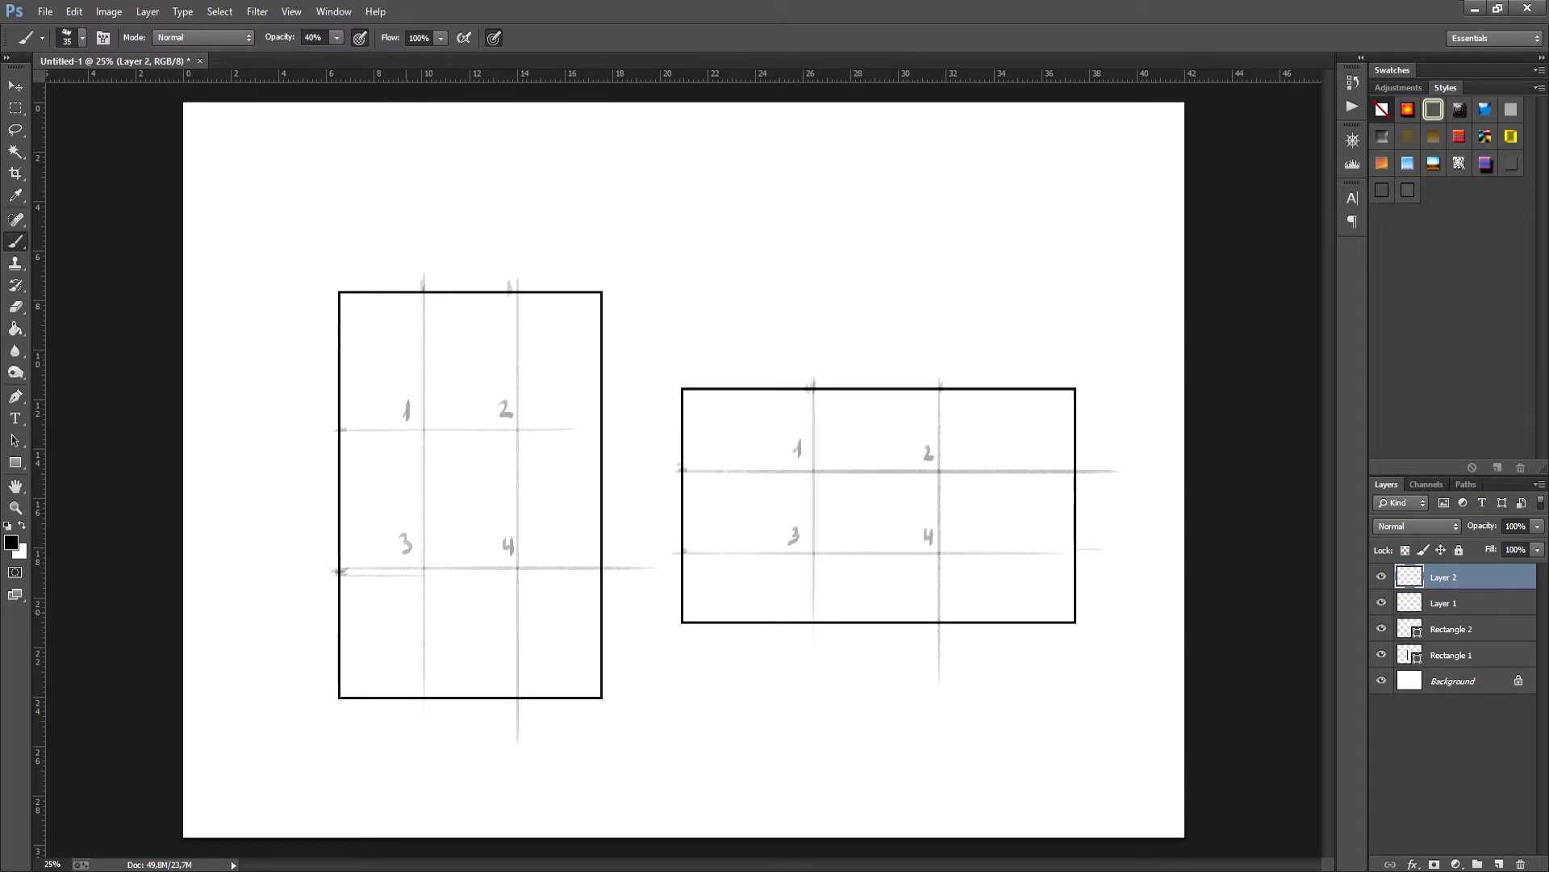
{"action": "left_click_drag", "start_coordinate": [343, 609], "coordinate": [598, 597]}
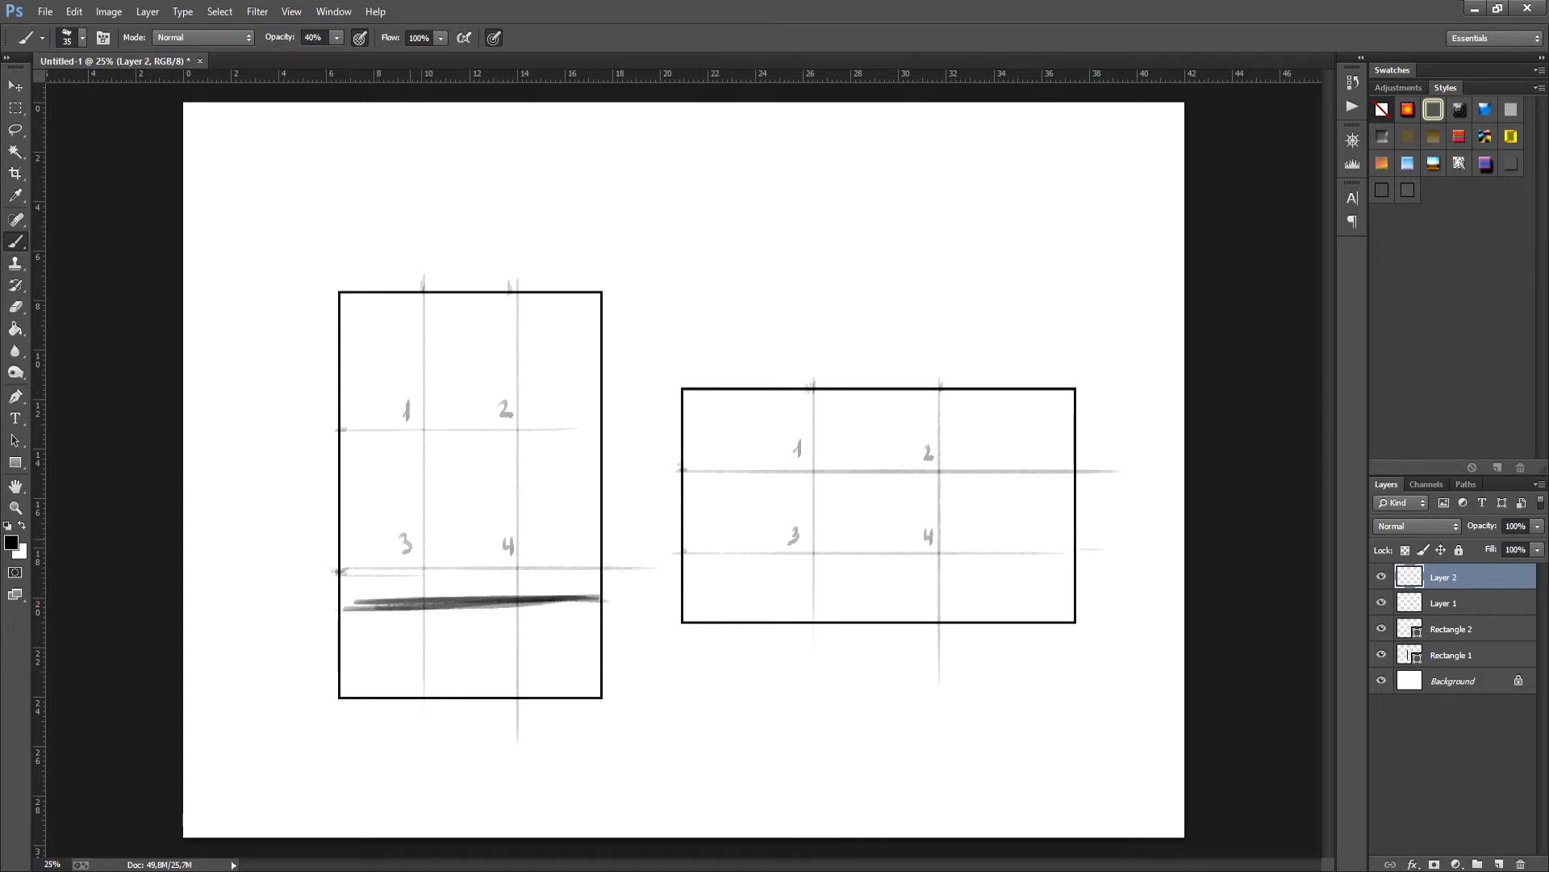
{"action": "left_click_drag", "start_coordinate": [428, 408], "coordinate": [416, 438]}
{"action": "mouse_move", "coordinate": [397, 370]}
{"action": "left_mouse_down"}
{"action": "mouse_move", "coordinate": [413, 386]}
{"action": "mouse_move", "coordinate": [401, 421]}
{"action": "left_mouse_up"}
{"action": "left_click_drag", "start_coordinate": [390, 446], "coordinate": [431, 464]}
{"action": "mouse_move", "coordinate": [452, 447]}
{"action": "left_mouse_down"}
{"action": "mouse_move", "coordinate": [464, 456]}
{"action": "mouse_move", "coordinate": [474, 415]}
{"action": "left_mouse_up"}
{"action": "left_click_drag", "start_coordinate": [448, 372], "coordinate": [444, 382]}
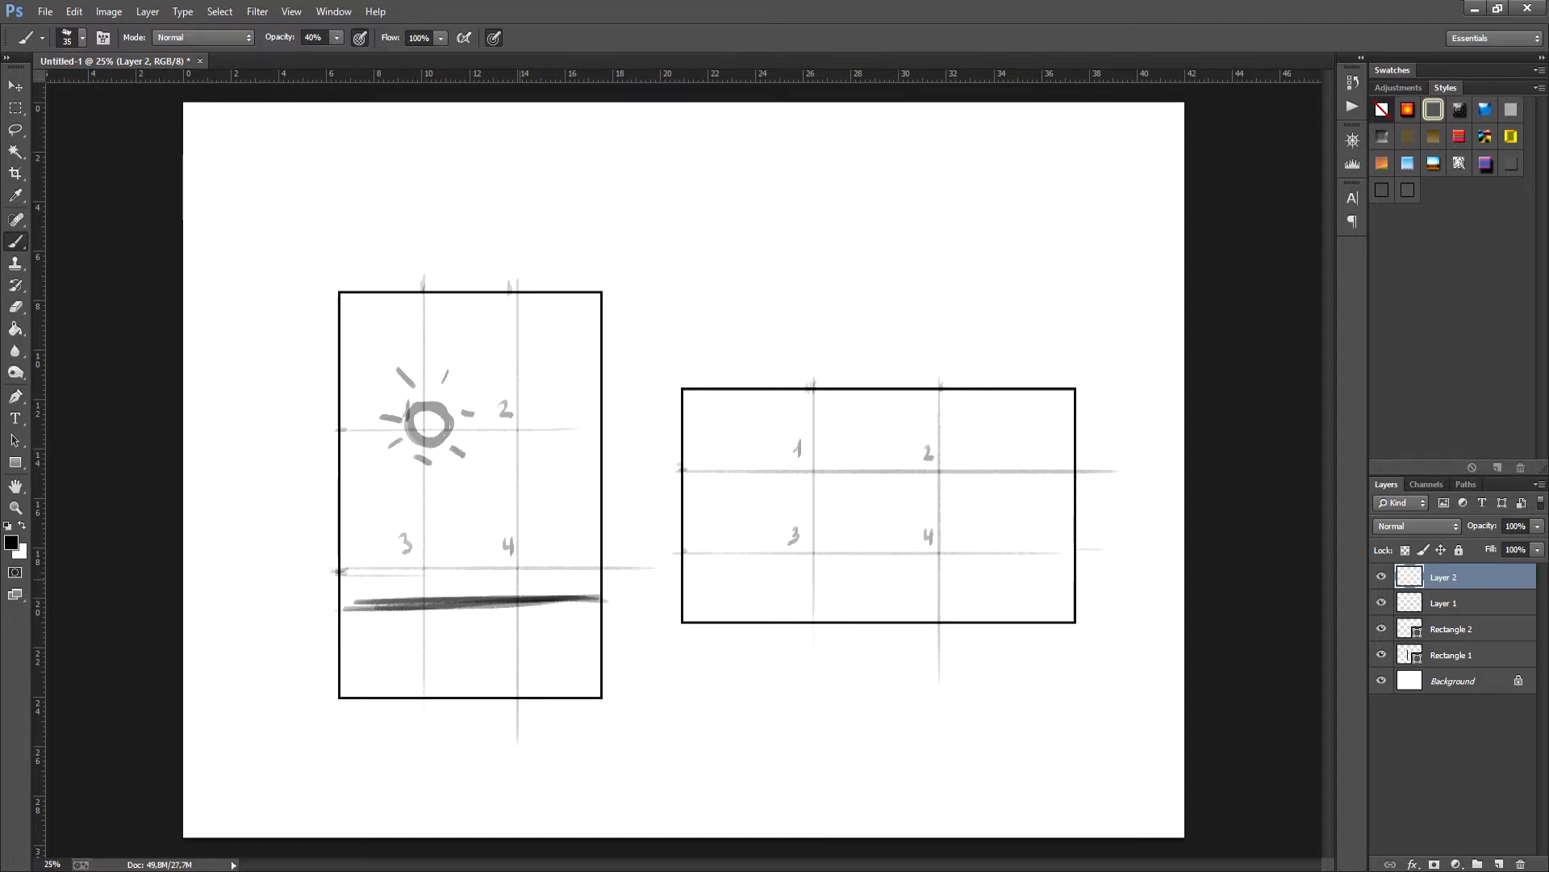
- Sketch a tall dark cone crossing the horizon at point 4 of the portrait rectangle
{"action": "mouse_move", "coordinate": [520, 537]}
{"action": "left_mouse_down"}
{"action": "mouse_move", "coordinate": [500, 613]}
{"action": "mouse_move", "coordinate": [538, 620]}
{"action": "mouse_move", "coordinate": [541, 642]}
{"action": "left_mouse_up"}
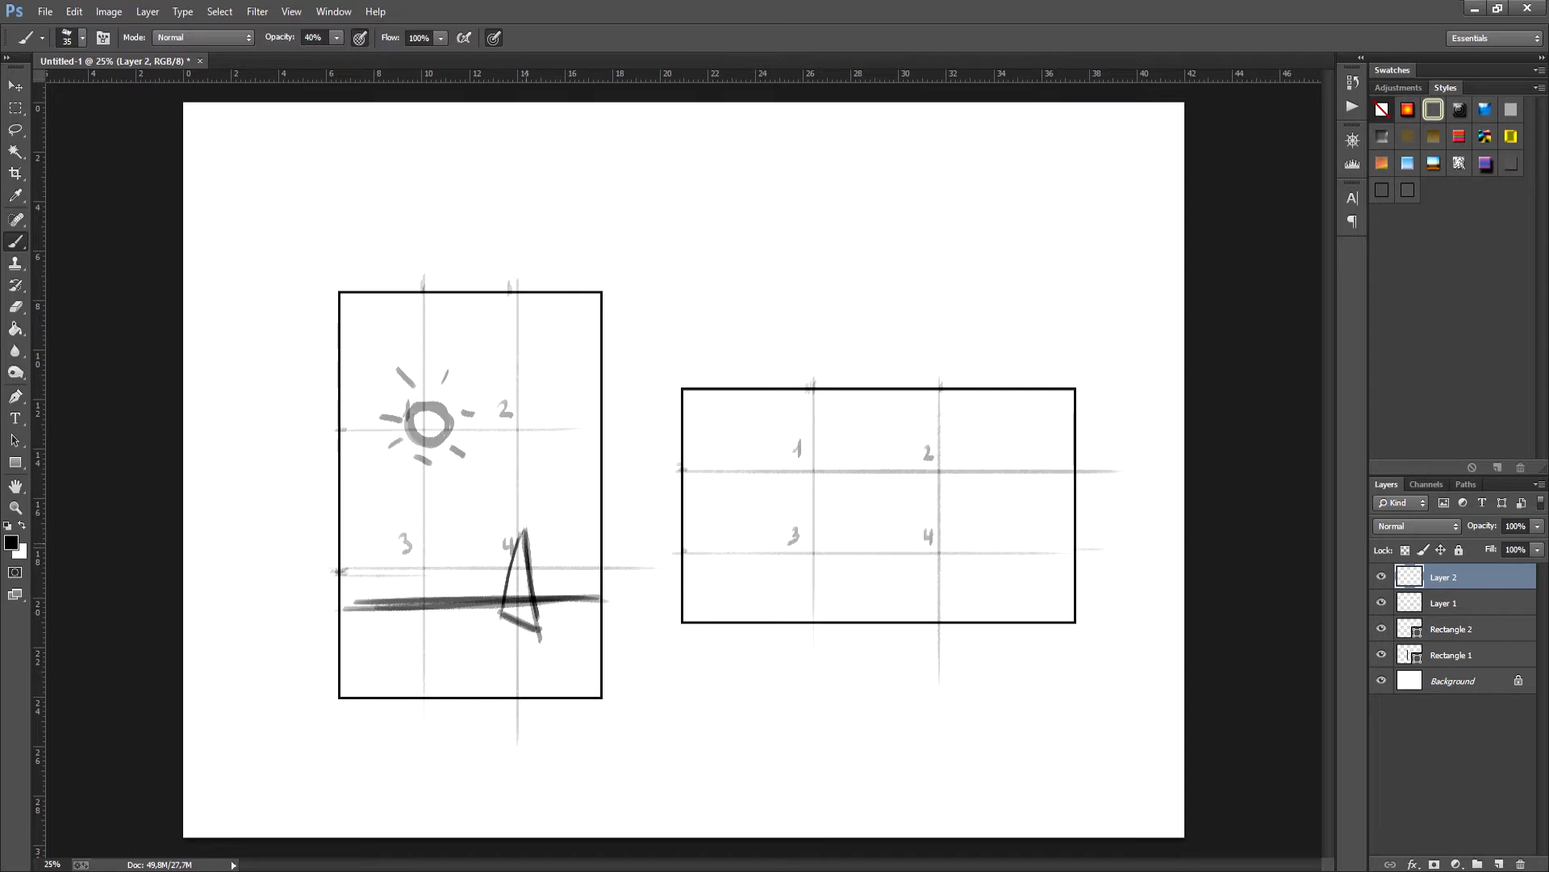
{"action": "left_click_drag", "start_coordinate": [526, 535], "coordinate": [516, 618]}
{"action": "left_click_drag", "start_coordinate": [525, 530], "coordinate": [514, 622]}
- Try a Z-shaped path through points 1 to 4 of the portrait rectangle and undo it
{"action": "mouse_move", "coordinate": [419, 418]}
{"action": "left_mouse_down"}
{"action": "mouse_move", "coordinate": [516, 422]}
{"action": "mouse_move", "coordinate": [406, 567]}
{"action": "mouse_move", "coordinate": [533, 565]}
{"action": "left_mouse_up"}
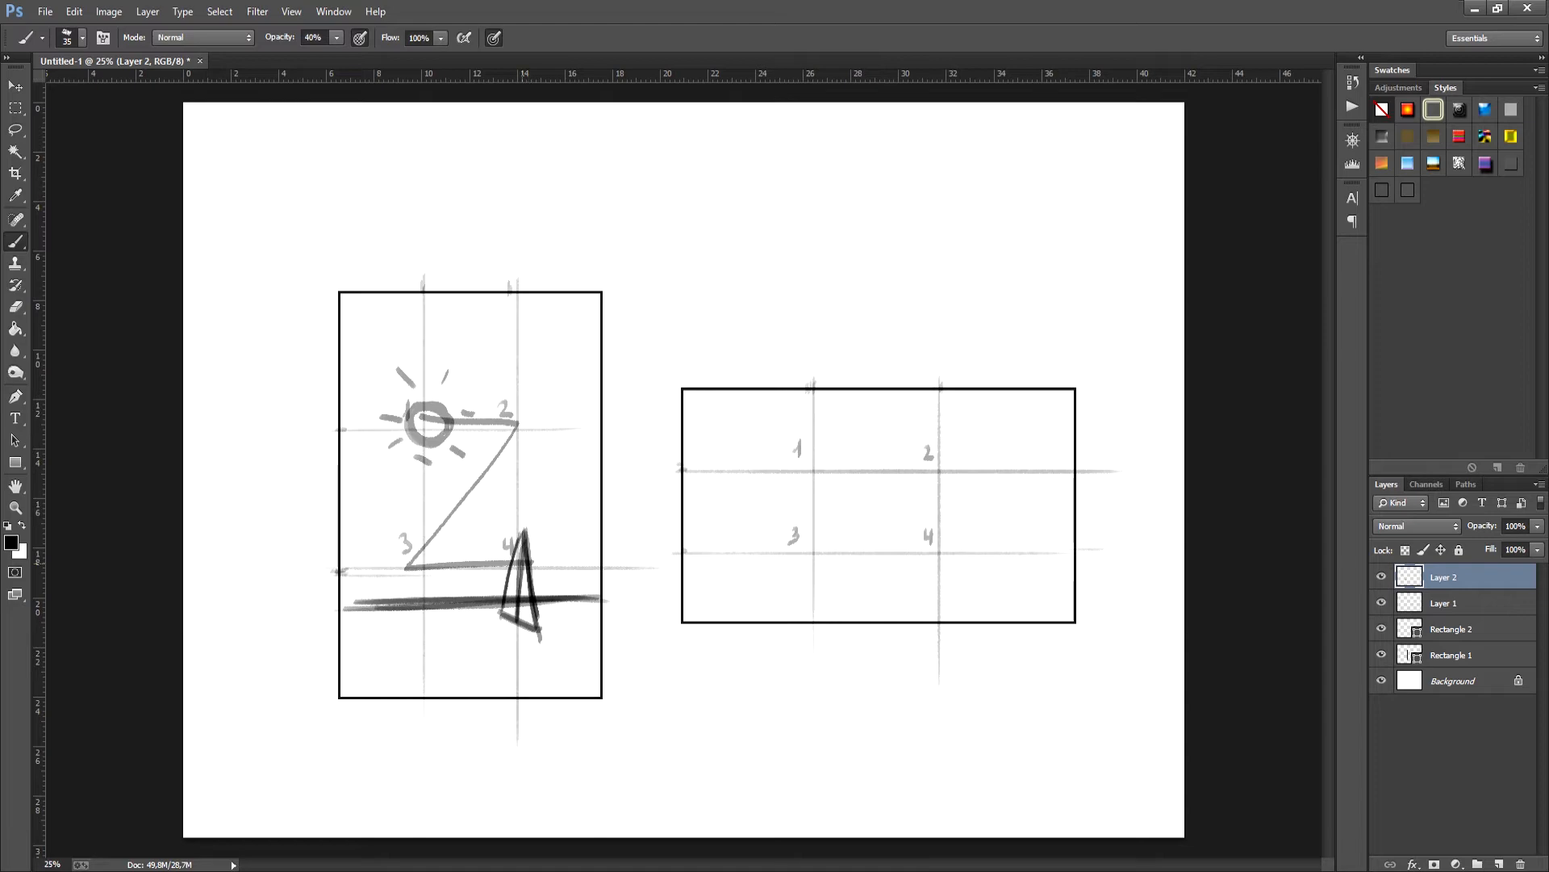
{"action": "key", "text": "ctrl+z"}
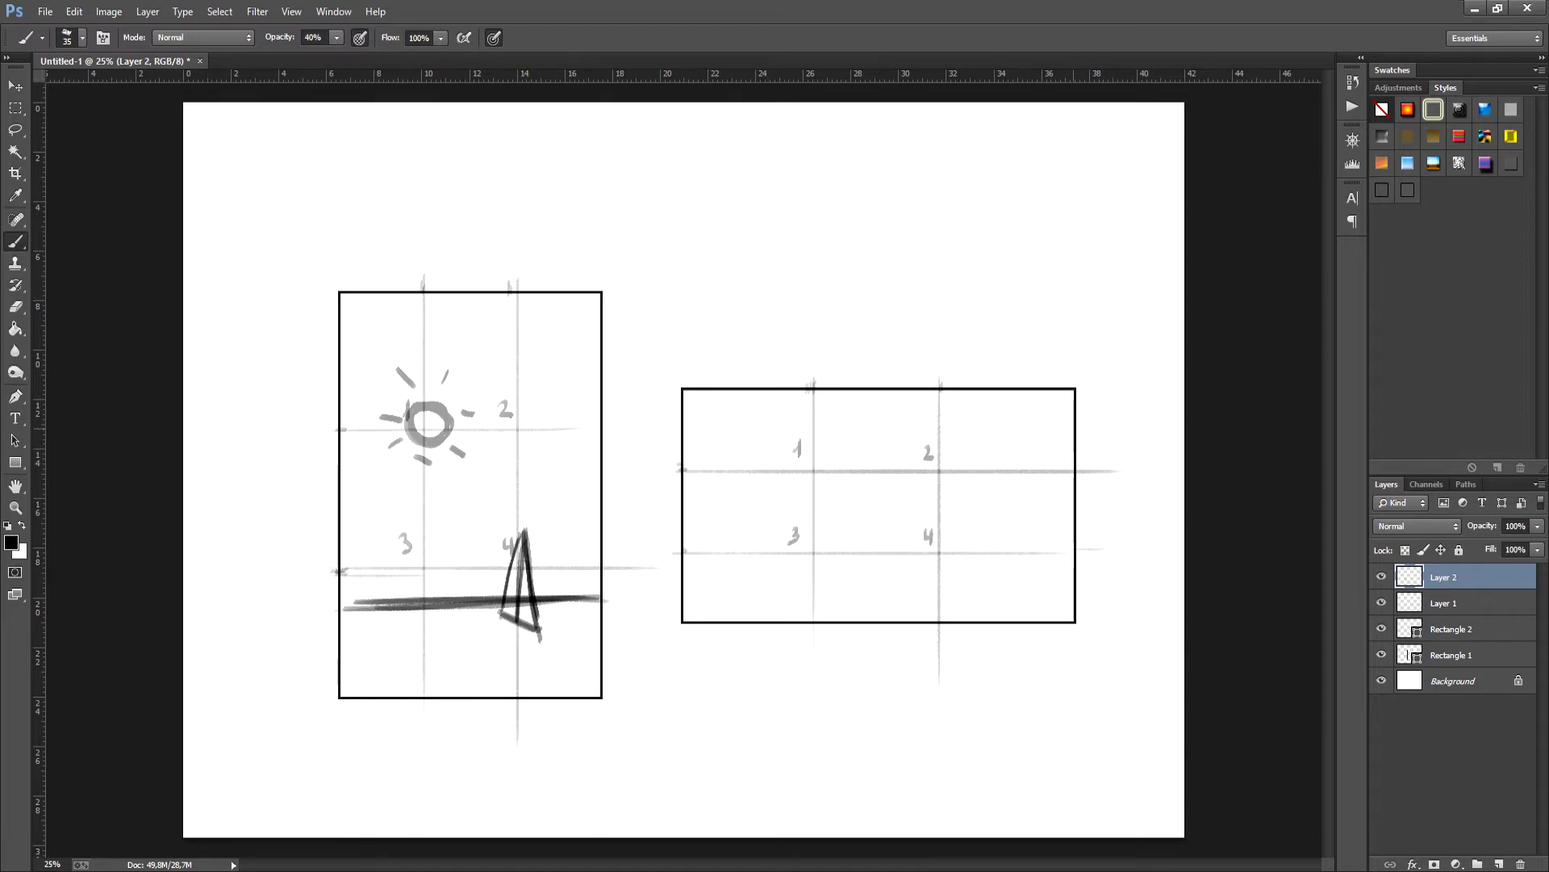
- Sketch a steep diagonal slope and a lower hill in the landscape rectangle, with blocky buildings on the slope around point 2
{"action": "mouse_move", "coordinate": [1073, 433]}
{"action": "left_mouse_down"}
{"action": "mouse_move", "coordinate": [802, 619]}
{"action": "mouse_move", "coordinate": [1009, 473]}
{"action": "left_mouse_up"}
{"action": "mouse_move", "coordinate": [683, 526]}
{"action": "left_mouse_down"}
{"action": "mouse_move", "coordinate": [802, 582]}
{"action": "mouse_move", "coordinate": [843, 583]}
{"action": "mouse_move", "coordinate": [745, 563]}
{"action": "mouse_move", "coordinate": [672, 523]}
{"action": "left_mouse_up"}
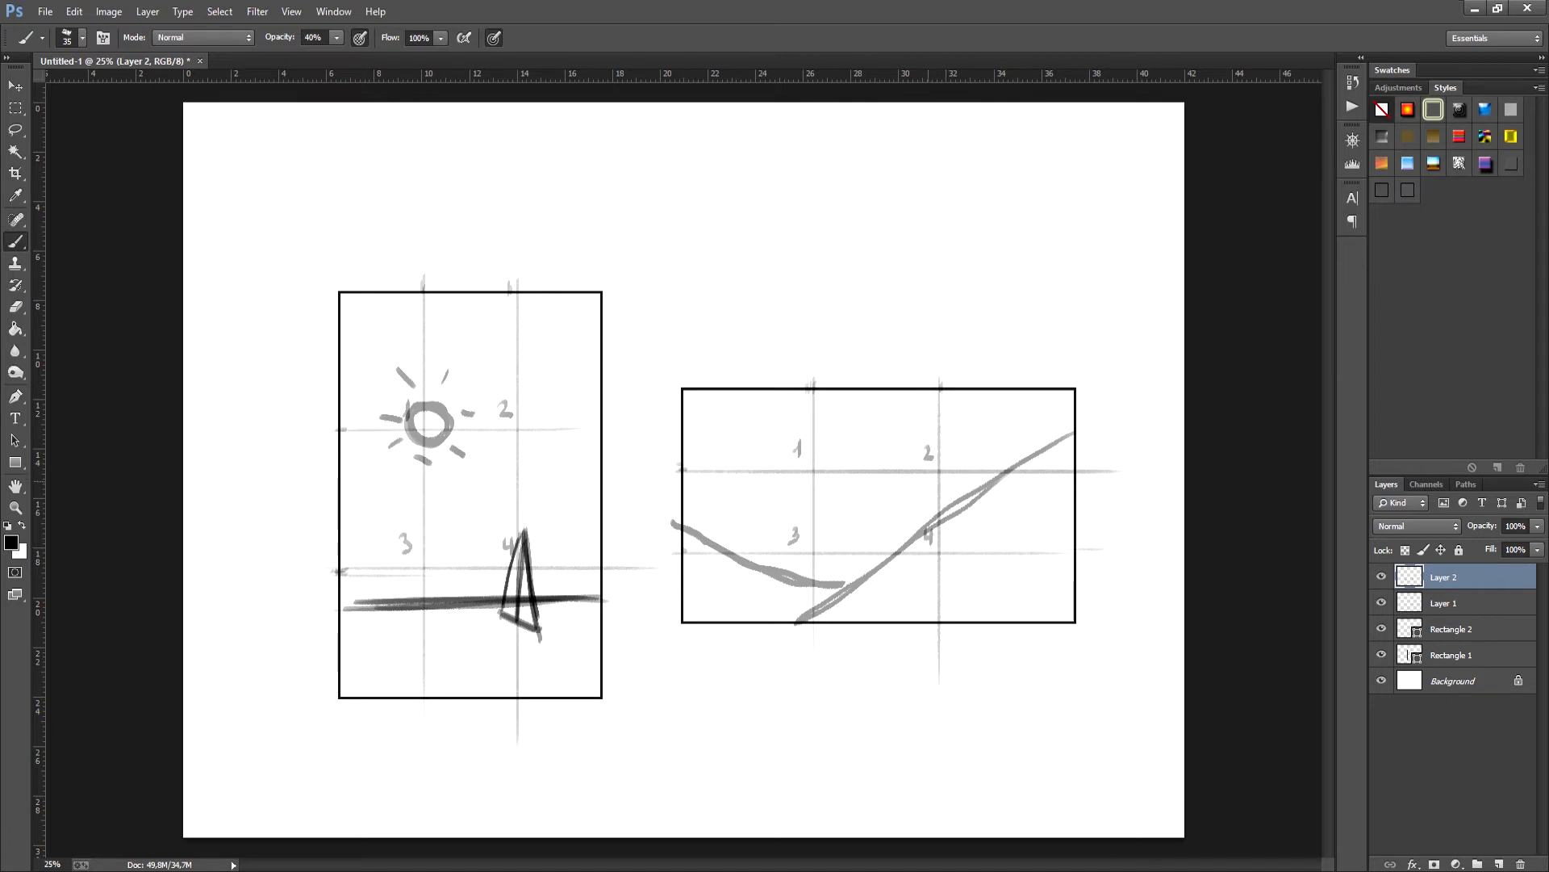
{"action": "mouse_move", "coordinate": [926, 528]}
{"action": "left_mouse_down"}
{"action": "mouse_move", "coordinate": [925, 453]}
{"action": "mouse_move", "coordinate": [942, 448]}
{"action": "mouse_move", "coordinate": [960, 508]}
{"action": "mouse_move", "coordinate": [974, 454]}
{"action": "mouse_move", "coordinate": [985, 486]}
{"action": "mouse_move", "coordinate": [910, 490]}
{"action": "mouse_move", "coordinate": [908, 541]}
{"action": "left_mouse_up"}
{"action": "mouse_move", "coordinate": [919, 489]}
{"action": "left_mouse_down"}
{"action": "mouse_move", "coordinate": [920, 456]}
{"action": "mouse_move", "coordinate": [961, 448]}
{"action": "mouse_move", "coordinate": [975, 492]}
{"action": "mouse_move", "coordinate": [997, 456]}
{"action": "mouse_move", "coordinate": [989, 485]}
{"action": "left_mouse_up"}
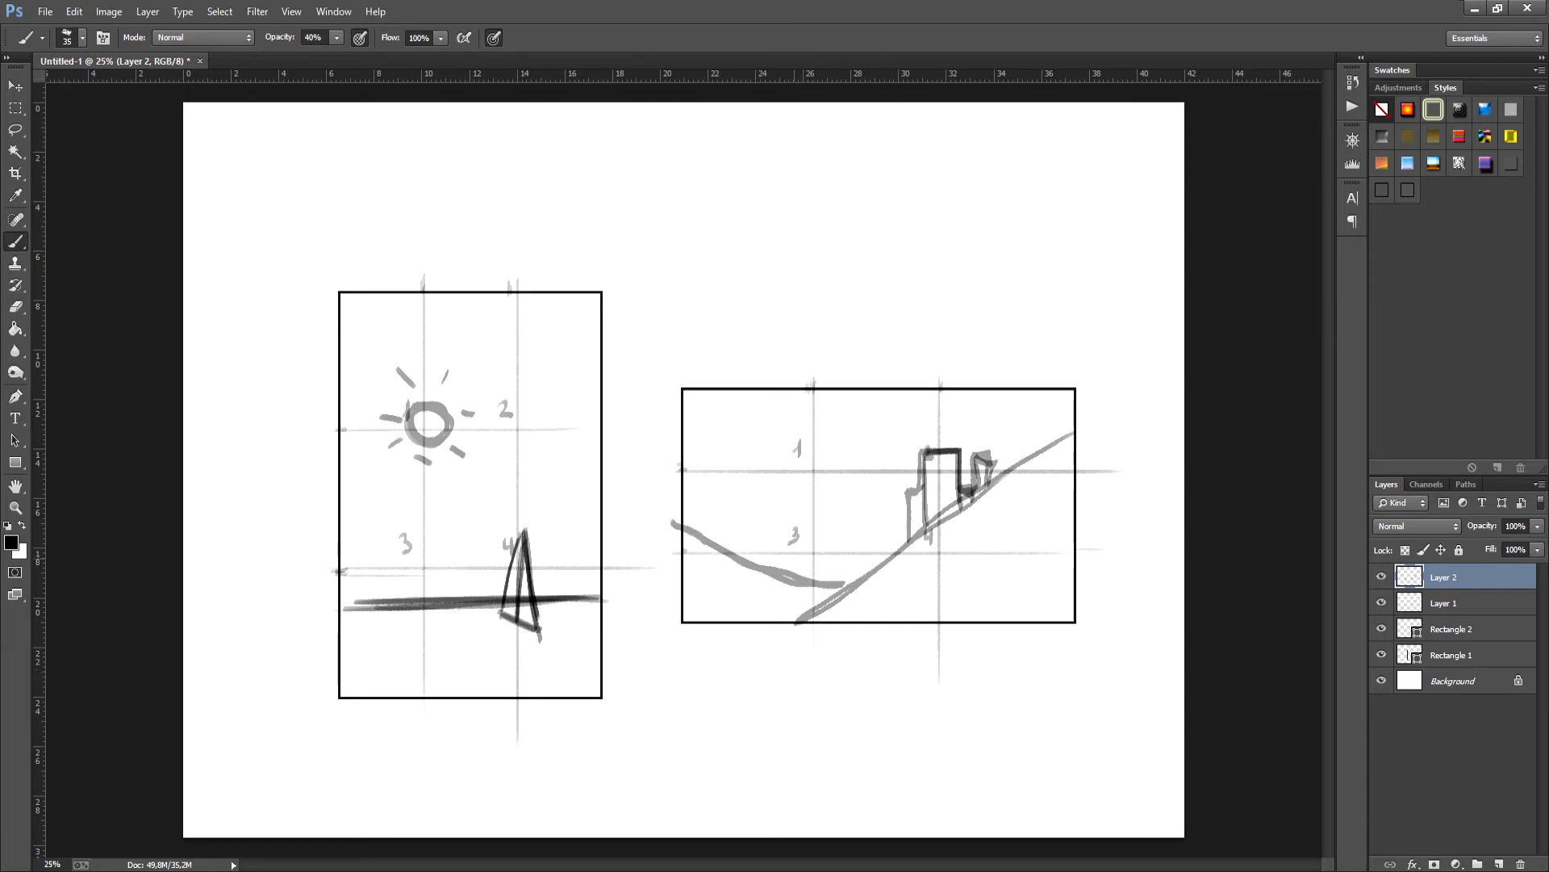
- Sketch round trees and bushes around point 3 of the landscape rectangle, and add a rooftop spire and a foreground contour line
{"action": "left_click_drag", "start_coordinate": [790, 553], "coordinate": [790, 581]}
{"action": "mouse_move", "coordinate": [779, 529]}
{"action": "left_mouse_down"}
{"action": "mouse_move", "coordinate": [799, 553]}
{"action": "mouse_move", "coordinate": [792, 516]}
{"action": "mouse_move", "coordinate": [795, 542]}
{"action": "mouse_move", "coordinate": [809, 524]}
{"action": "mouse_move", "coordinate": [800, 581]}
{"action": "mouse_move", "coordinate": [822, 542]}
{"action": "mouse_move", "coordinate": [773, 576]}
{"action": "mouse_move", "coordinate": [760, 555]}
{"action": "mouse_move", "coordinate": [780, 537]}
{"action": "left_mouse_up"}
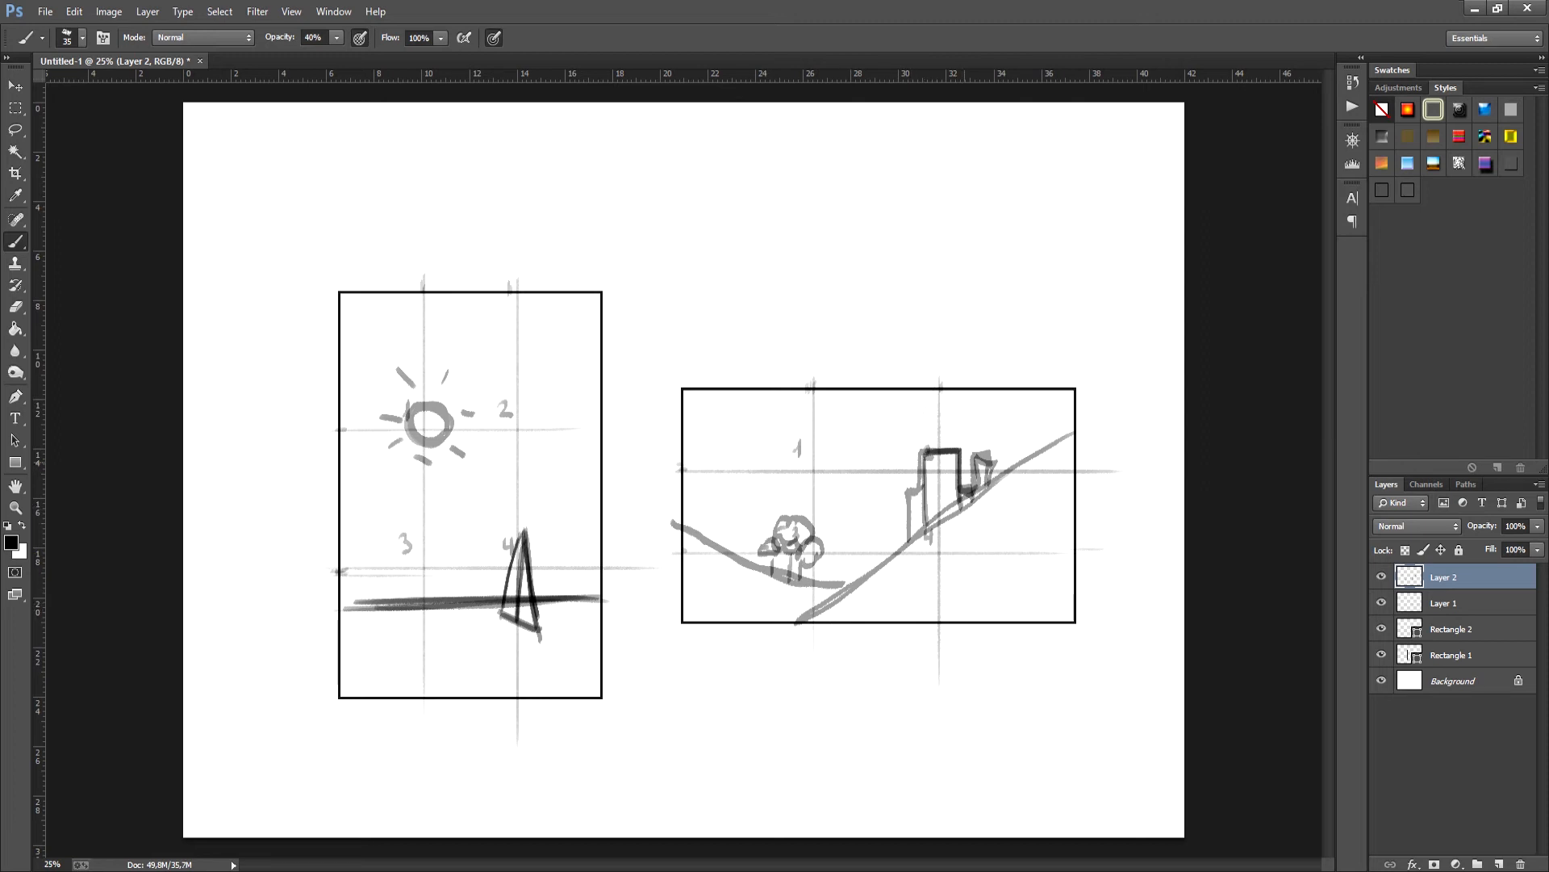
{"action": "mouse_move", "coordinate": [936, 448]}
{"action": "left_mouse_down"}
{"action": "mouse_move", "coordinate": [938, 429]}
{"action": "mouse_move", "coordinate": [941, 449]}
{"action": "left_mouse_up"}
{"action": "left_click_drag", "start_coordinate": [1073, 587], "coordinate": [856, 627]}
{"action": "mouse_move", "coordinate": [813, 571]}
{"action": "left_mouse_down"}
{"action": "mouse_move", "coordinate": [892, 565]}
{"action": "mouse_move", "coordinate": [830, 565]}
{"action": "mouse_move", "coordinate": [868, 568]}
{"action": "left_mouse_up"}
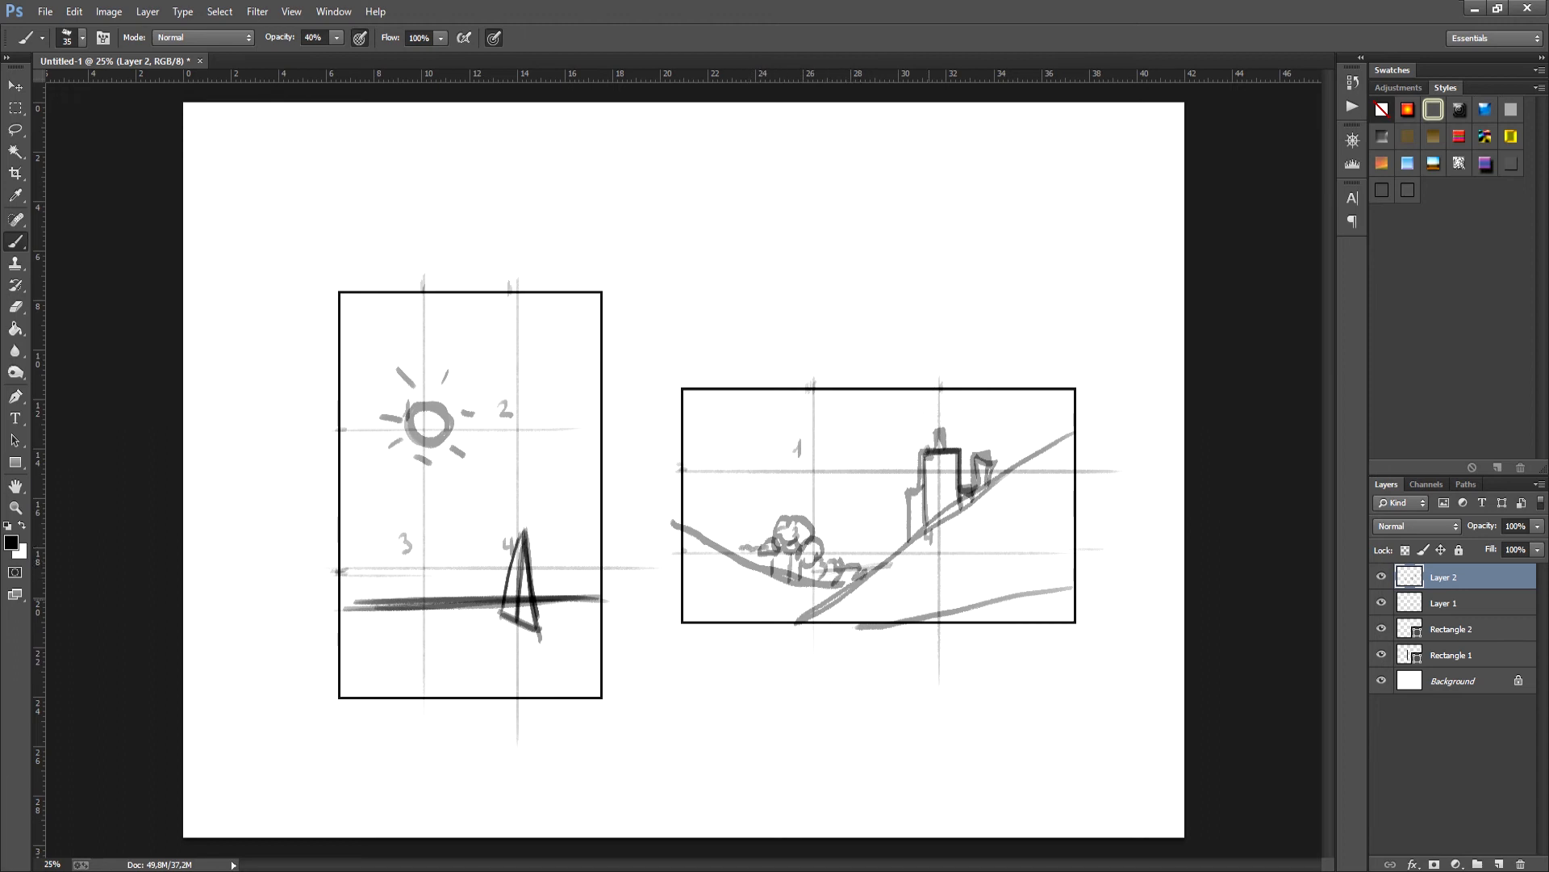
- Try a path through the four guide points of the landscape rectangle and undo it
{"action": "mouse_move", "coordinate": [803, 454]}
{"action": "left_mouse_down"}
{"action": "mouse_move", "coordinate": [957, 463]}
{"action": "mouse_move", "coordinate": [808, 563]}
{"action": "mouse_move", "coordinate": [938, 553]}
{"action": "left_mouse_up"}
{"action": "key", "text": "ctrl+z"}
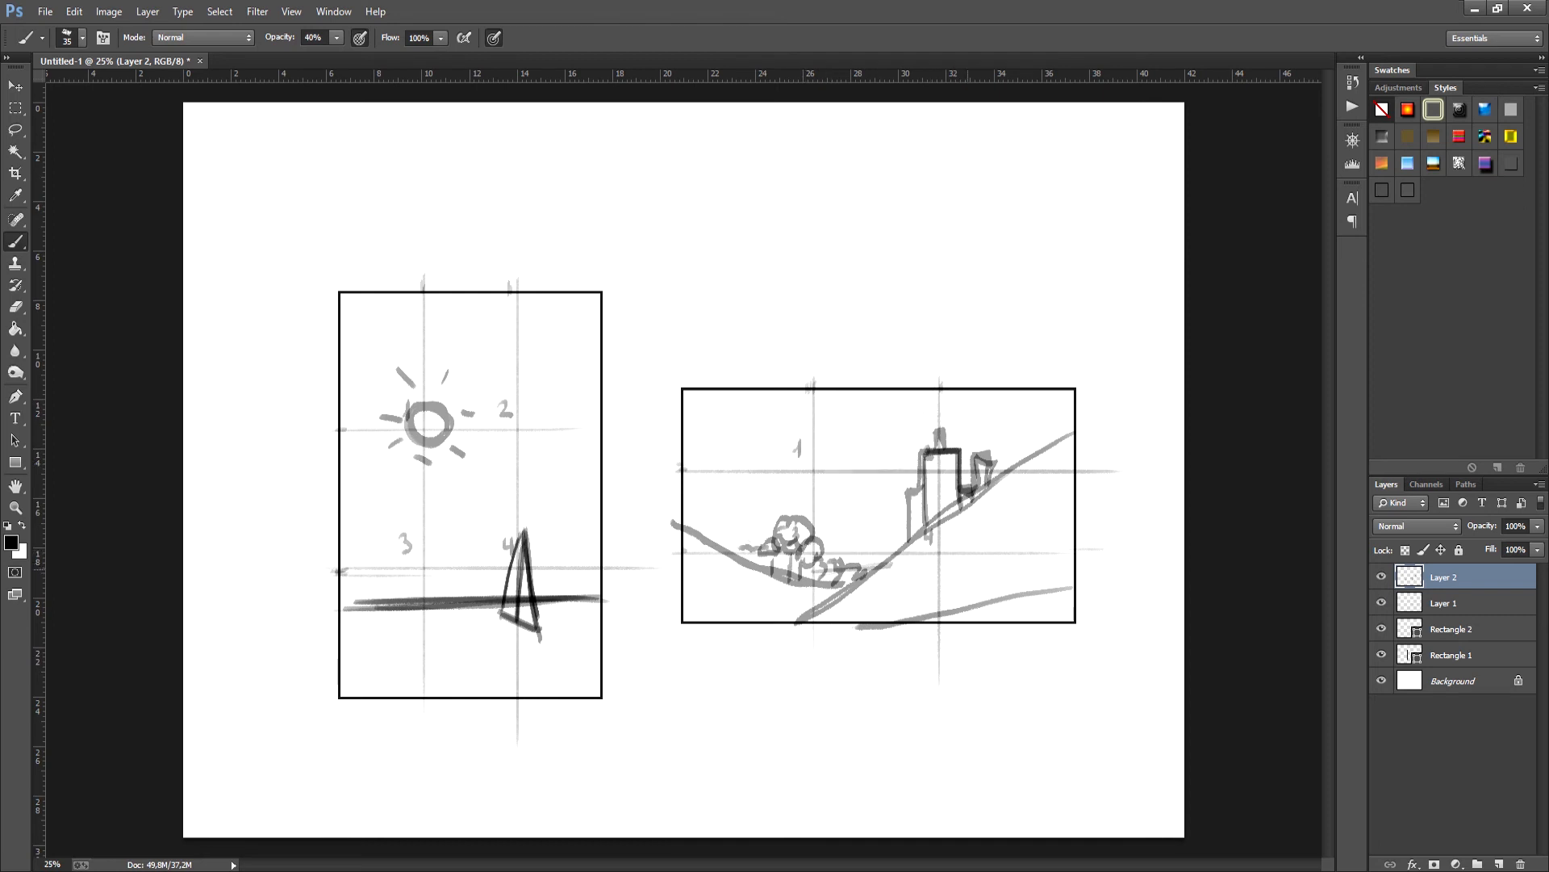